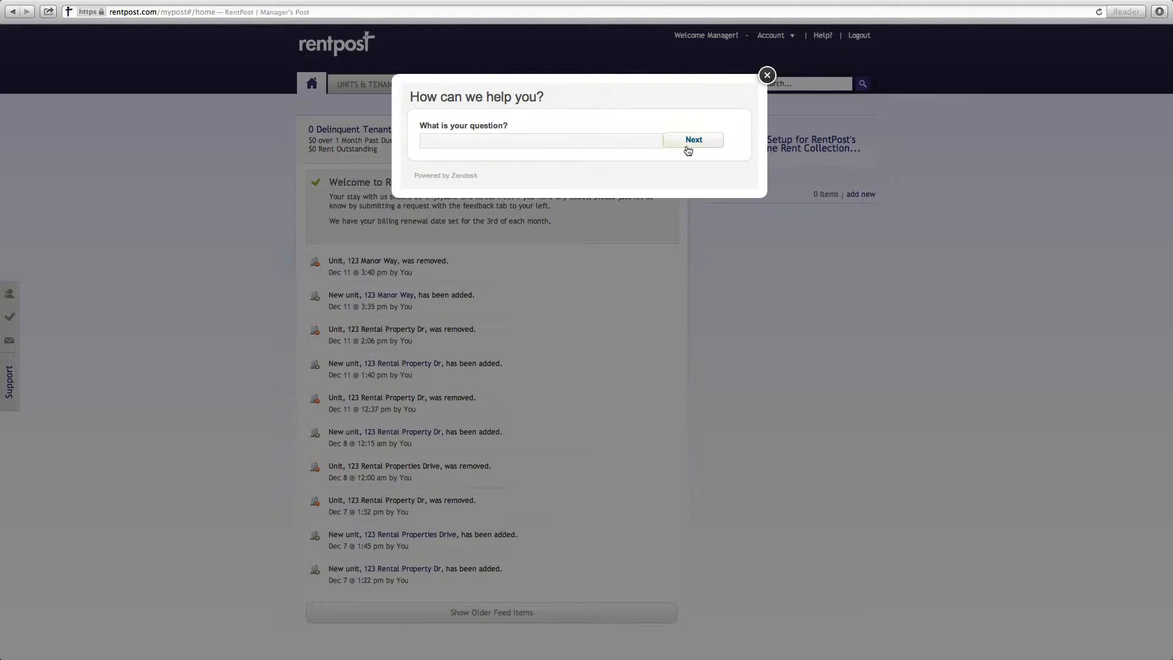
Close the help dialog and view the online rent collection setup inquiry form without sending it.
click(767, 76)
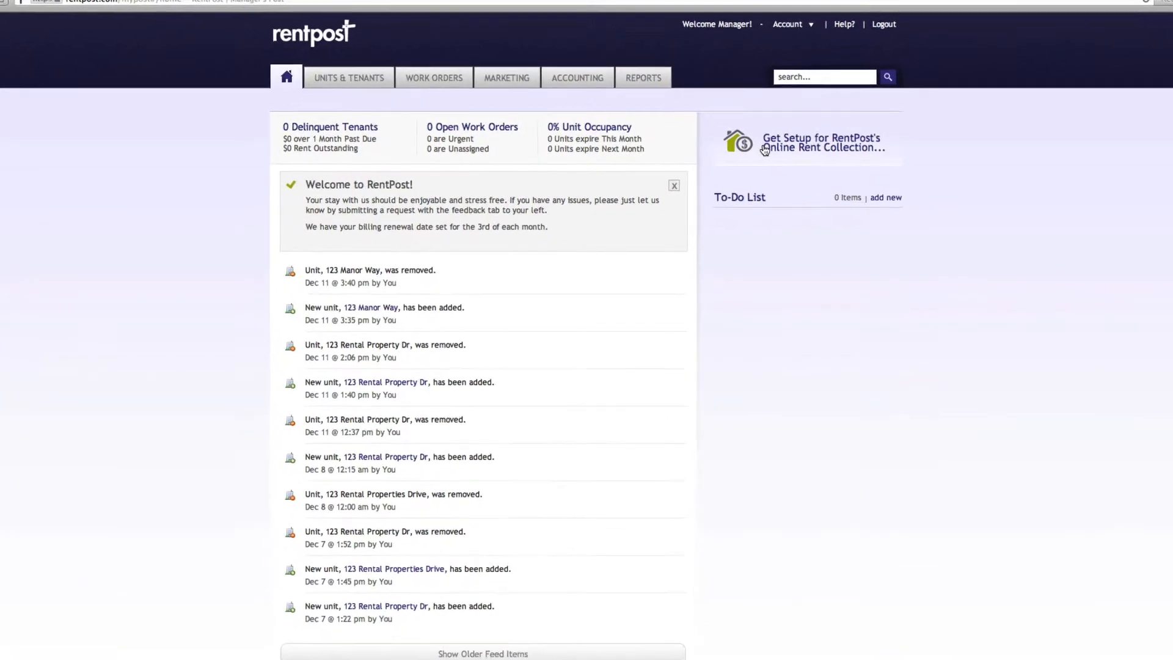
click(733, 153)
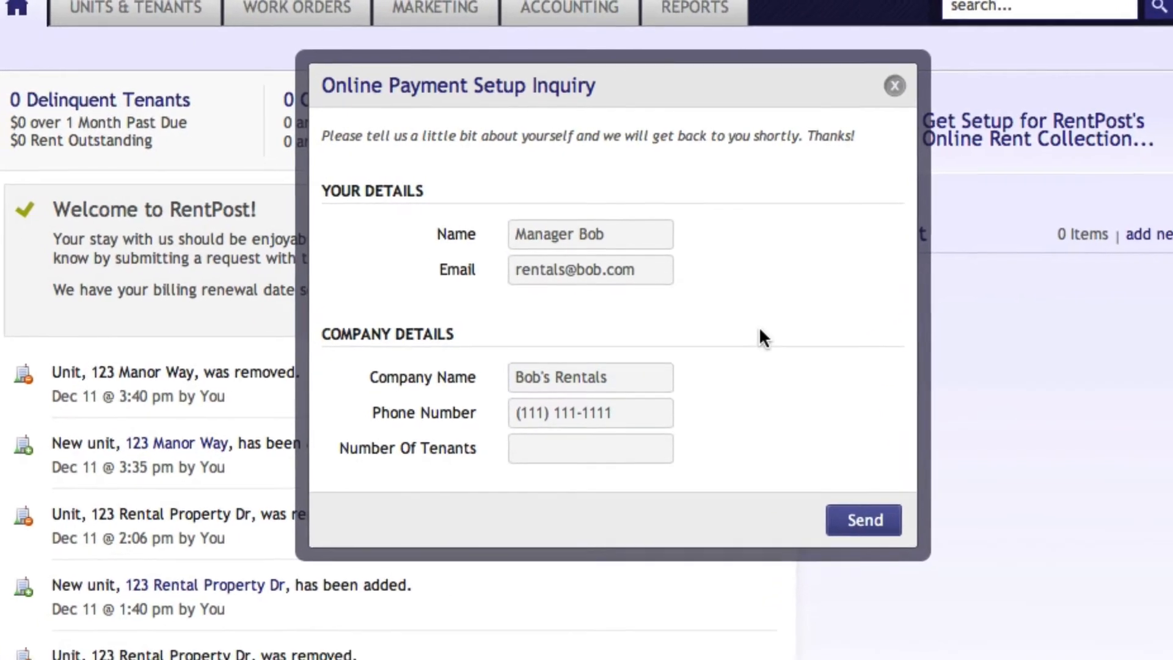
click(895, 86)
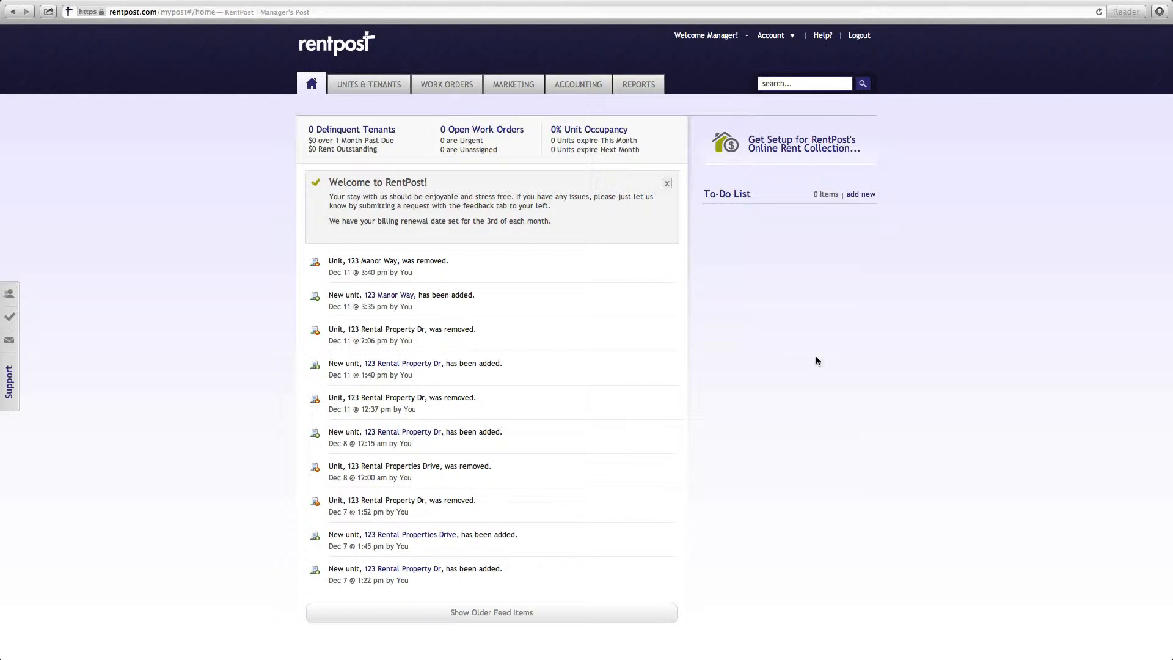
Start adding a new unit under units and tenants and enter its street address.
click(363, 85)
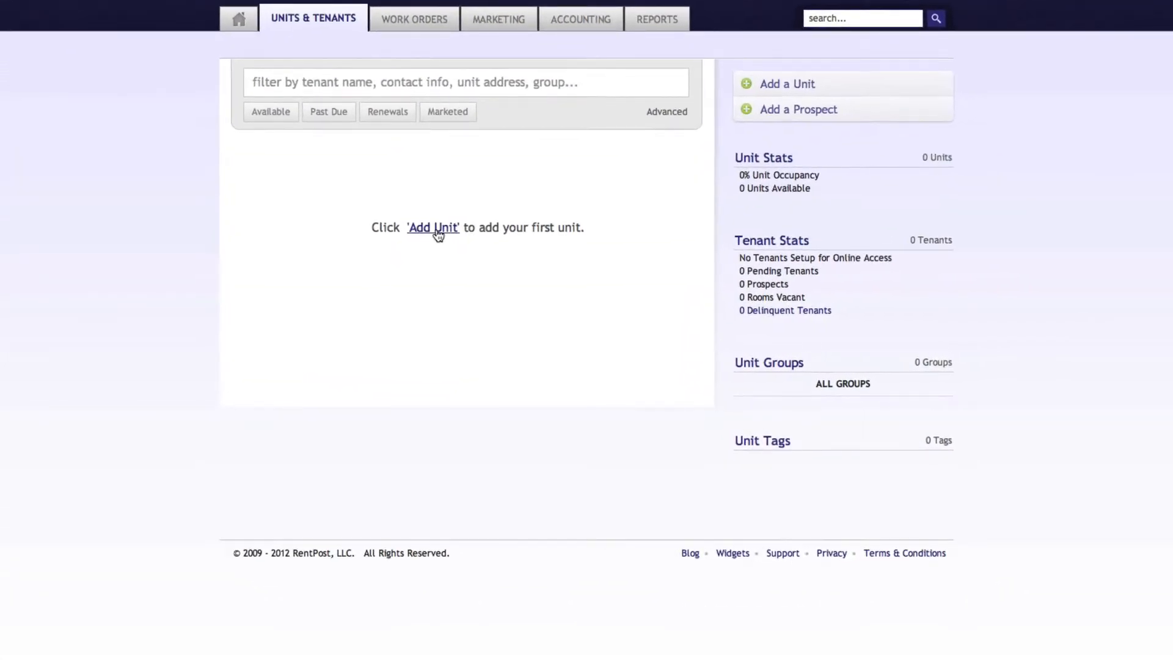
click(768, 86)
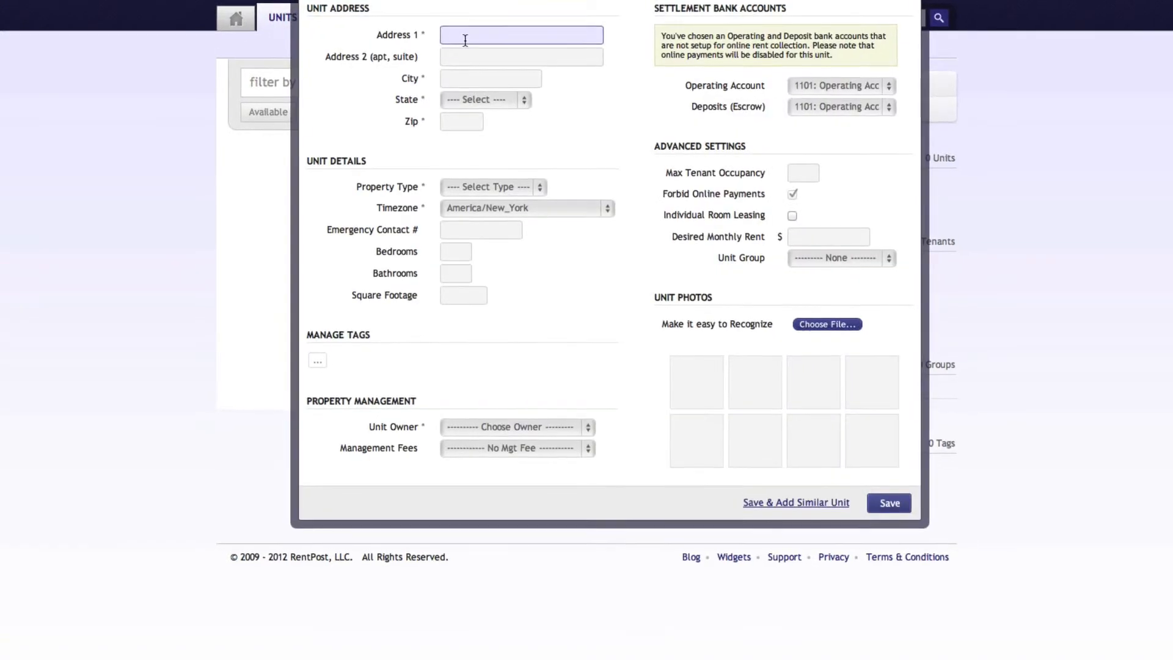
text(123 Rental)
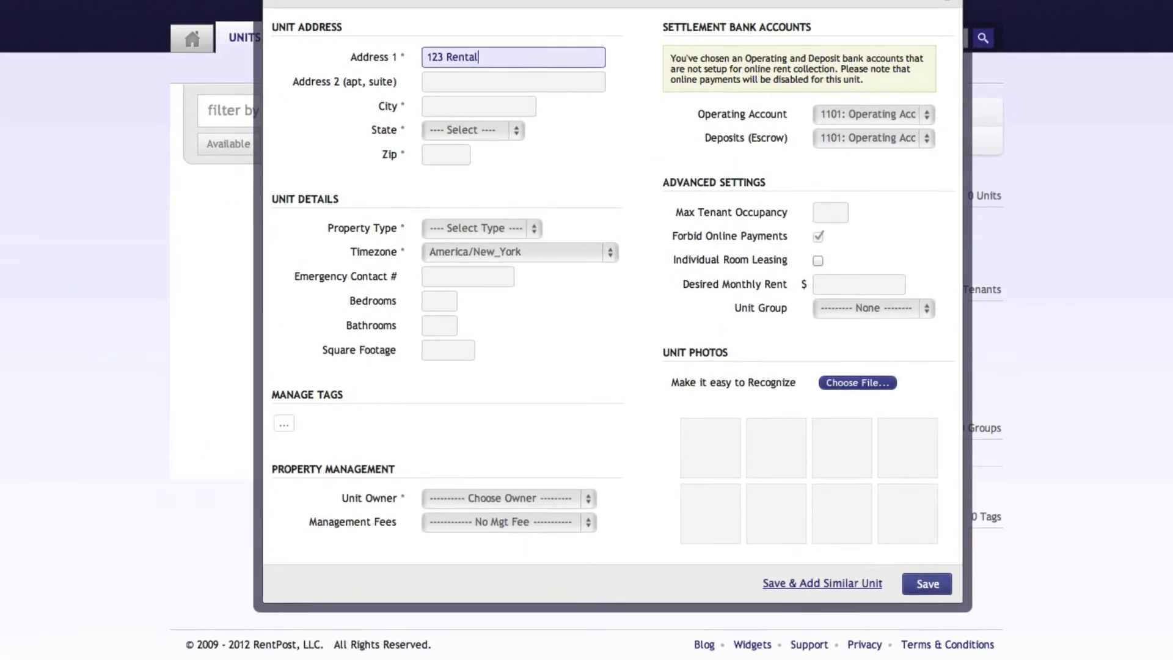
text( Way)
key(Tab)
key(Tab)
Enter the new unit's city, state and ZIP code.
text(Atl)
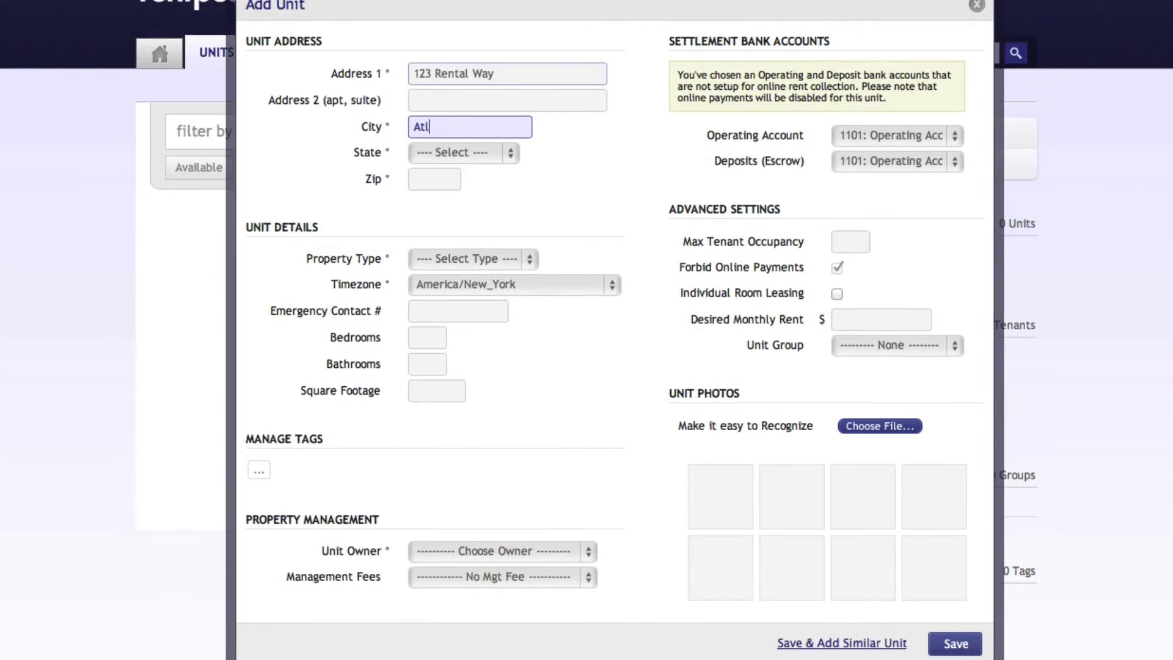
text(anta)
key(Tab)
key(g)
key(Tab)
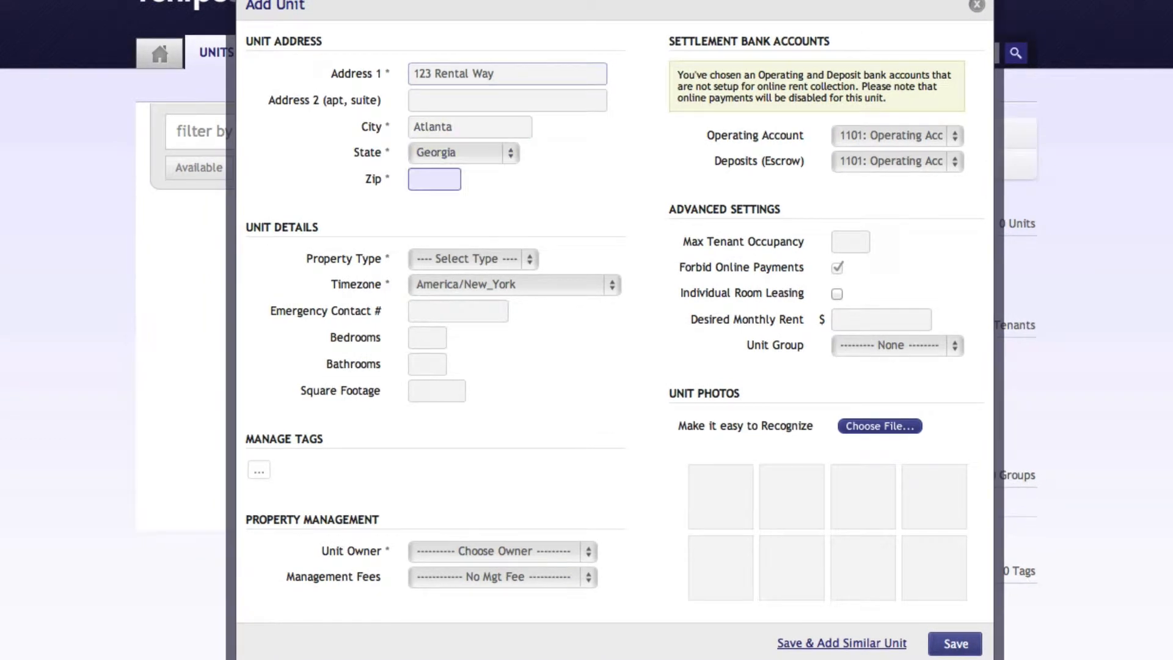
text(30318)
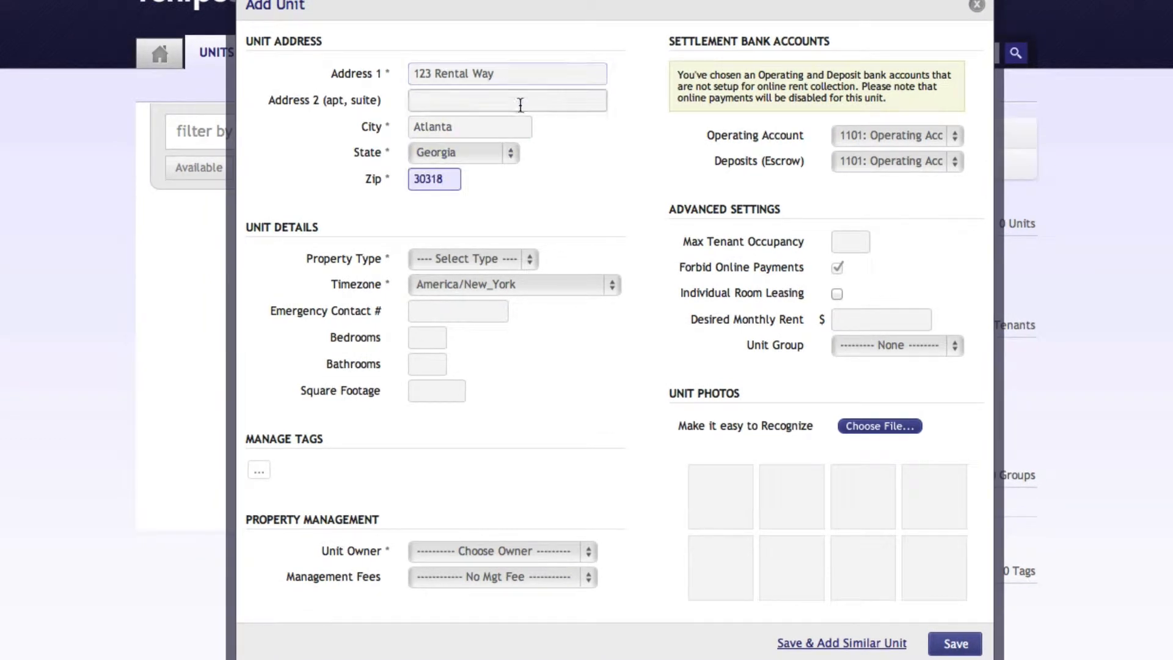
Set the unit's property type to Single-Family and enter the emergency contact phone number.
click(526, 261)
click(513, 280)
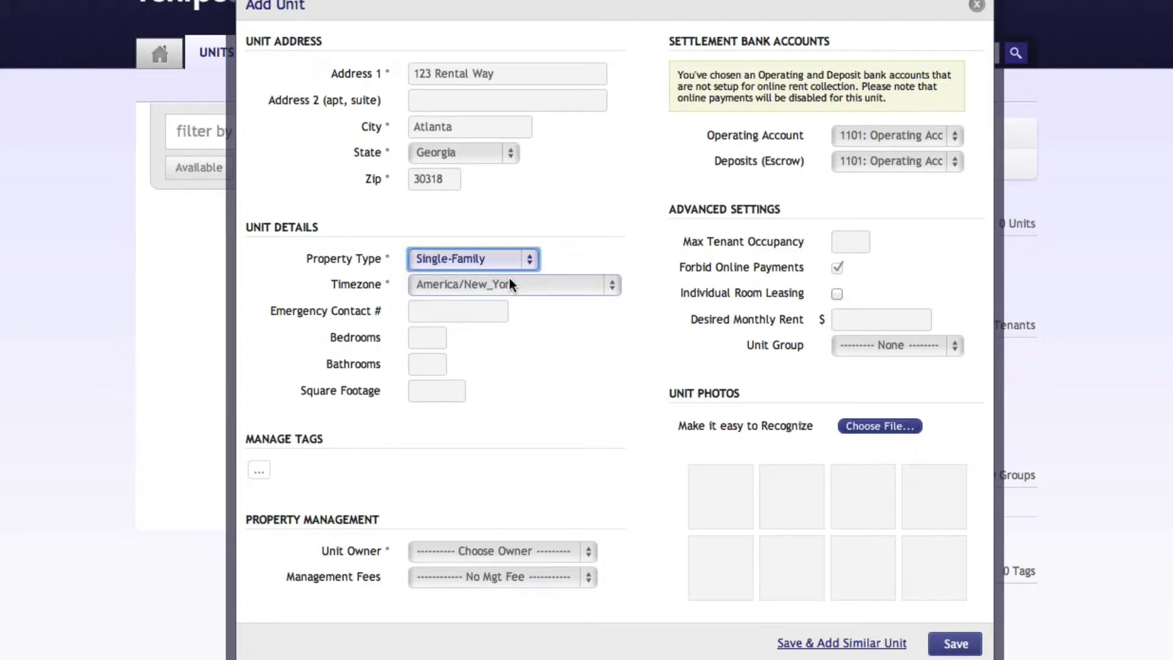
click(451, 312)
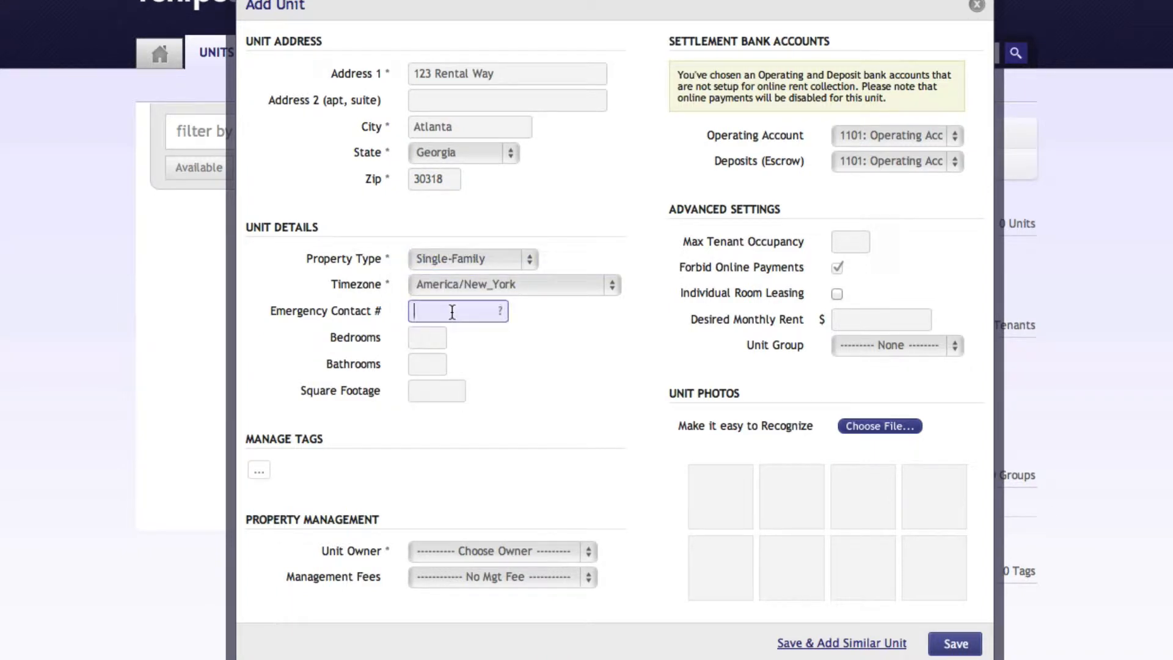
text(222) 222-22)
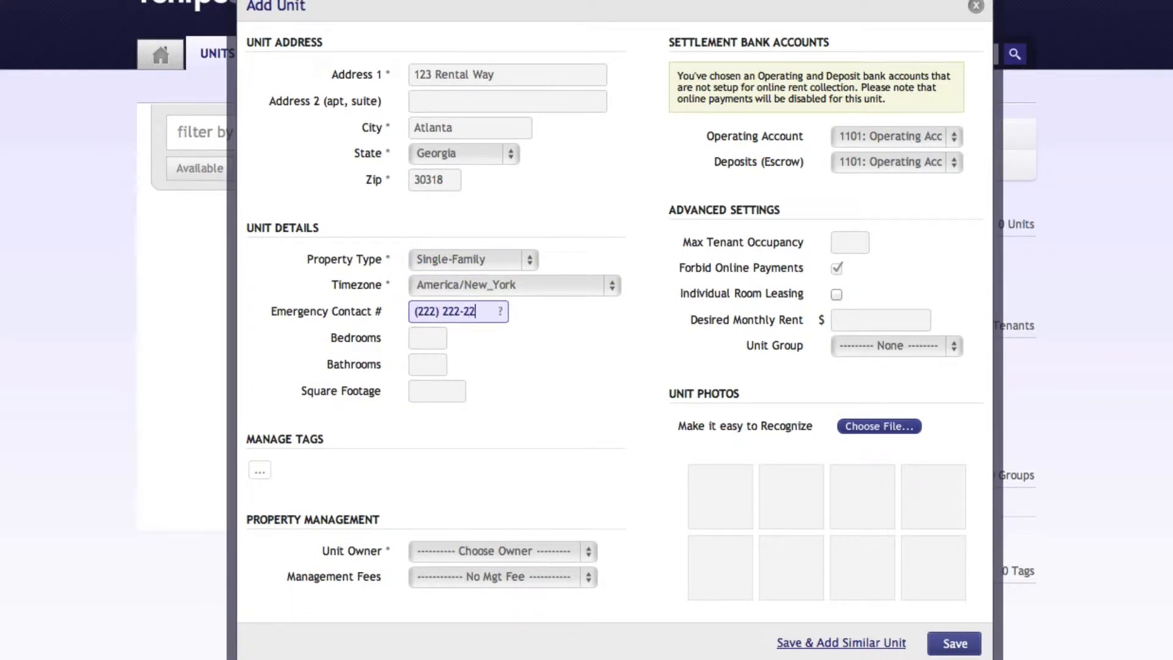
text(22)
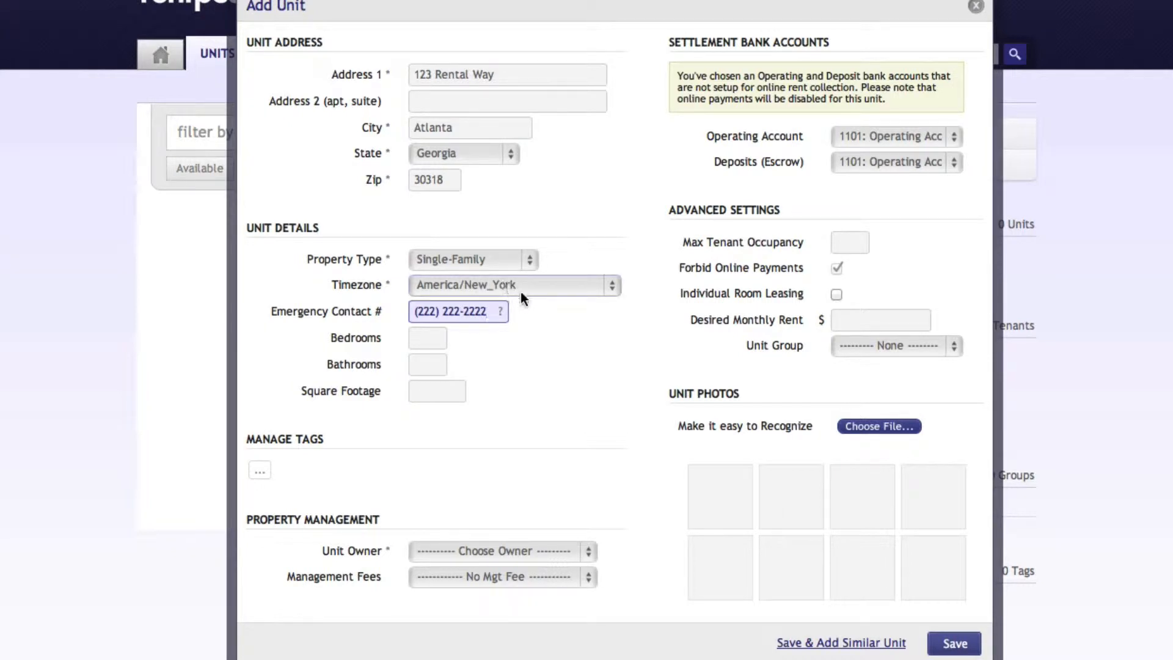
mouse_move(501, 309)
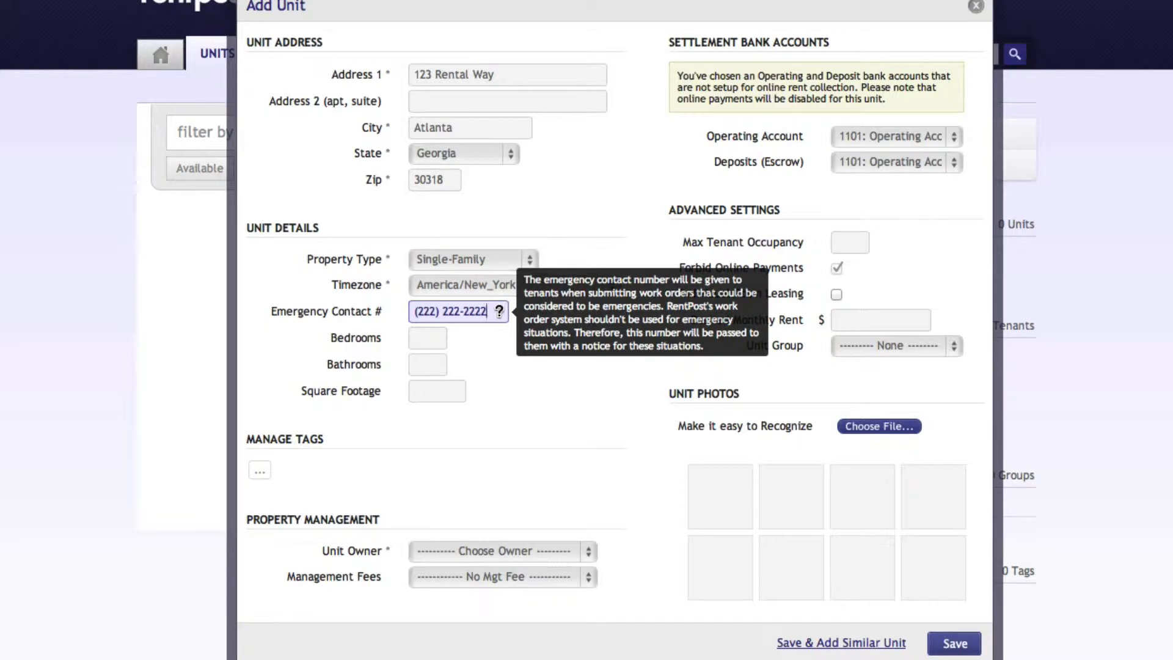
Set the unit's details to 4 bedrooms, 3 bathrooms and 2400 square feet.
click(427, 338)
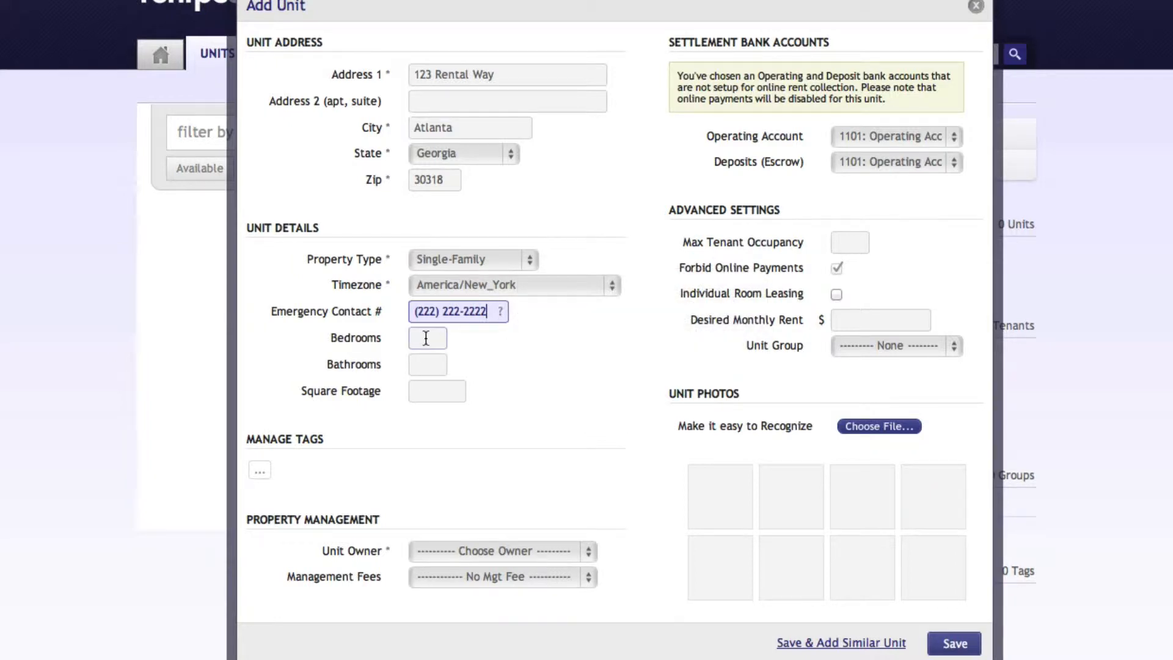
text(4)
key(Tab)
text(3)
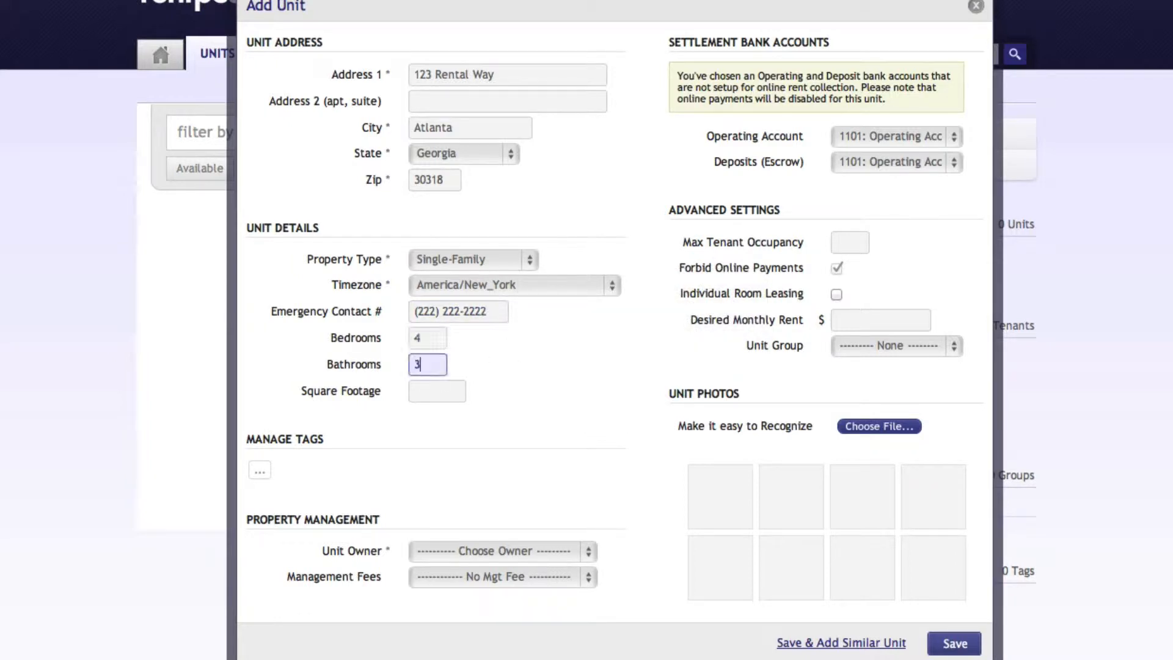
key(Tab)
text(2400)
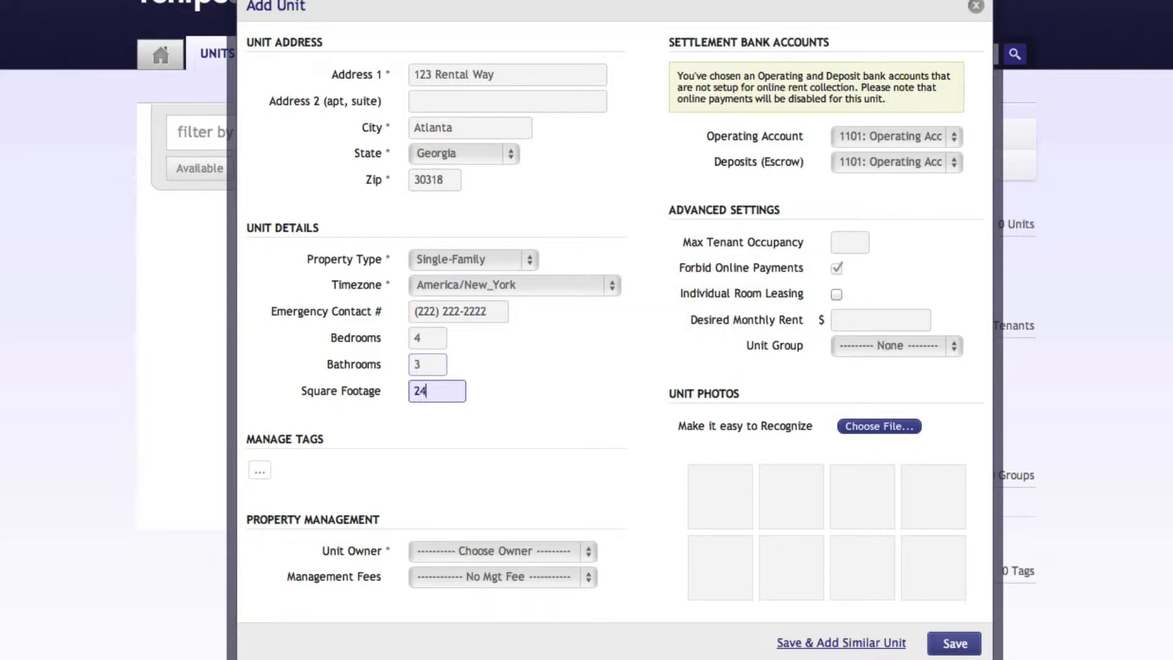
key(Tab)
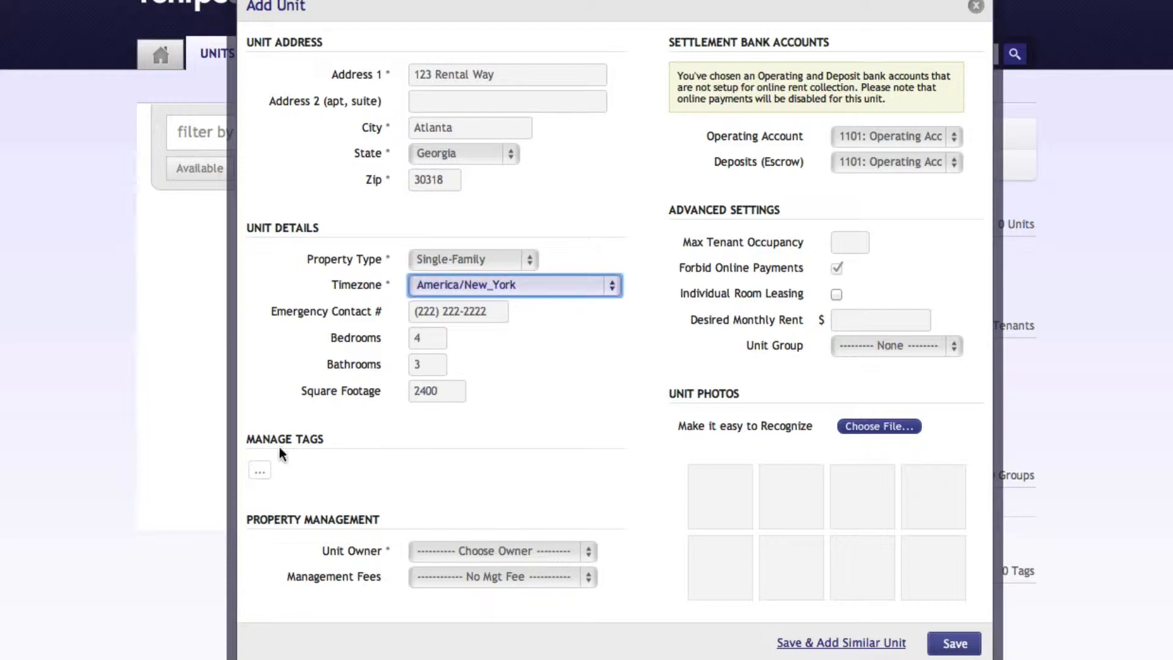
Tag the unit with "Hardwood Floors" and "Pets".
click(278, 447)
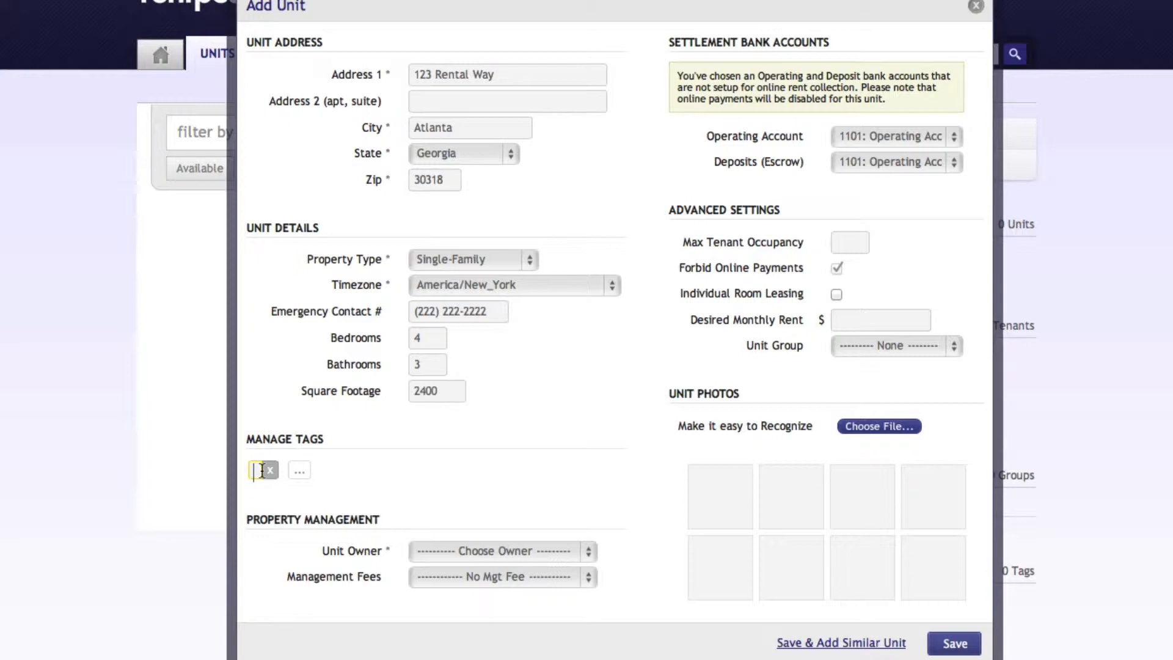
text(Hardwo)
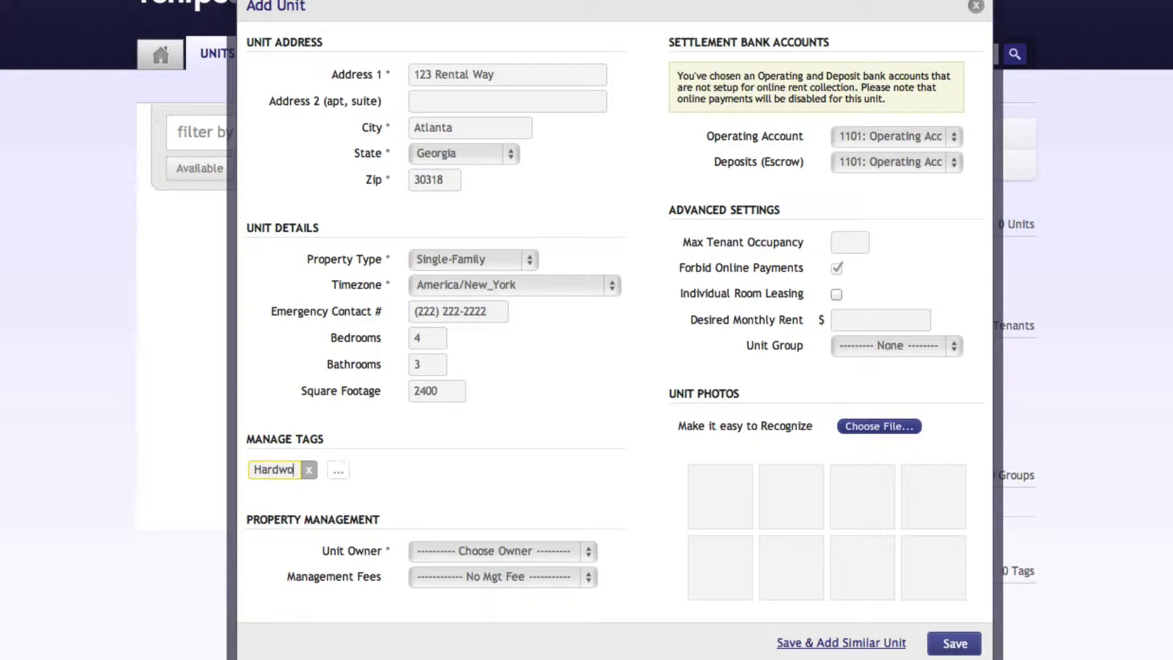
text(od Floors)
key(Return)
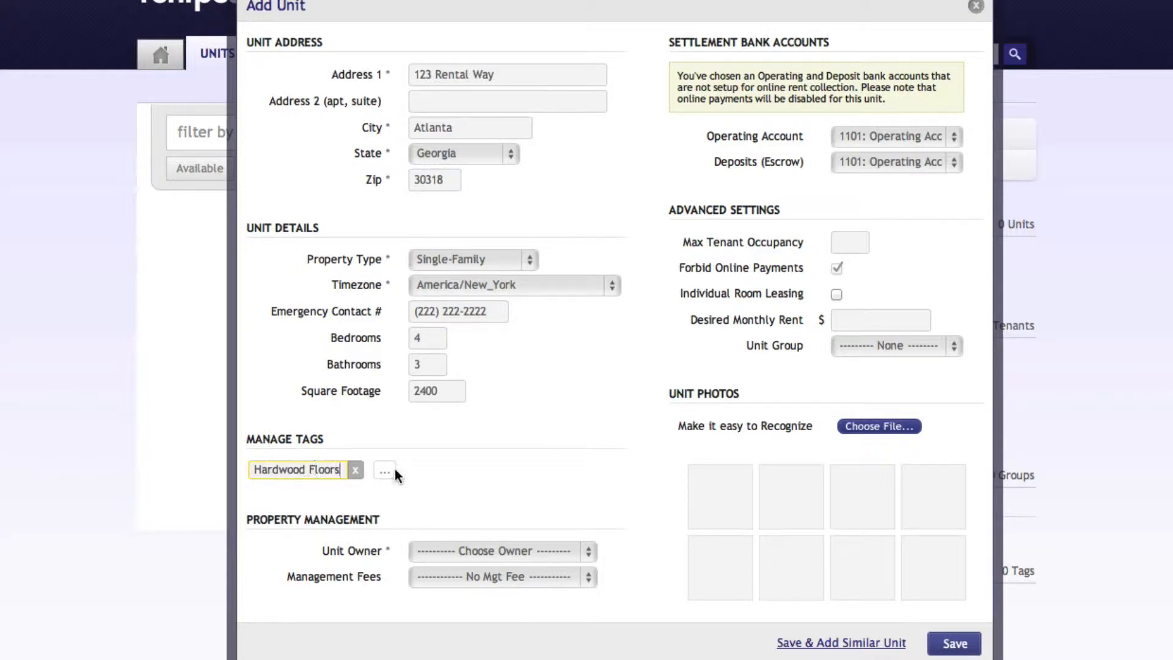
text(Pets)
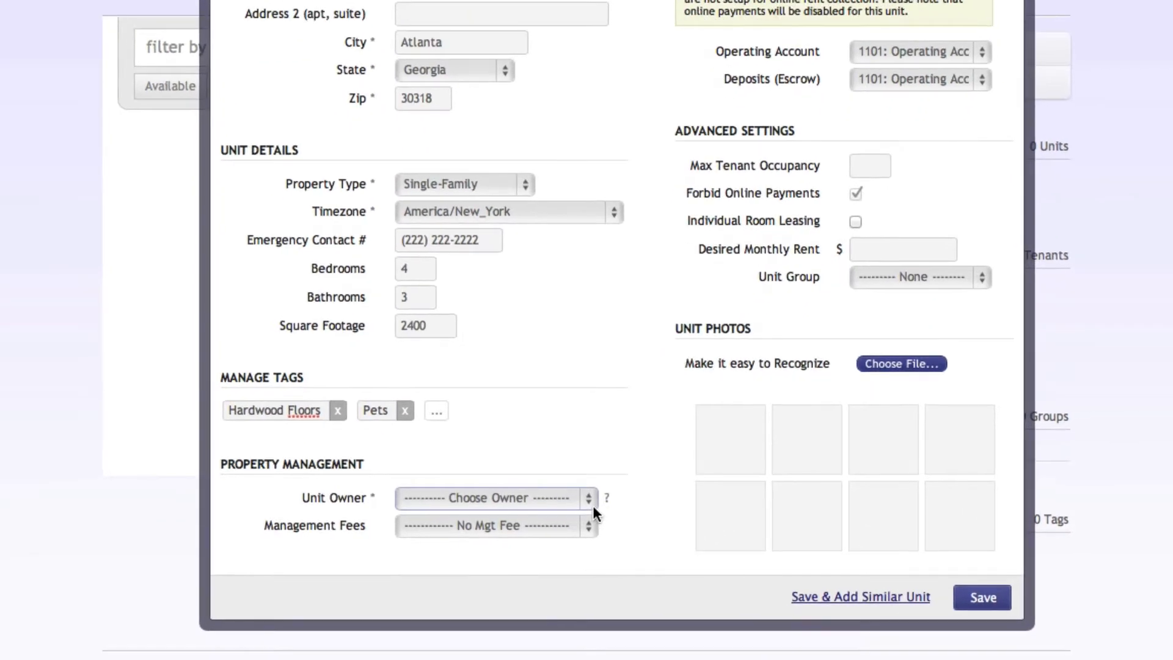
Add a new unit owner with company name Properties 123 and the owner's first and last name, and set the management fee to Basic Flat Fee.
click(589, 552)
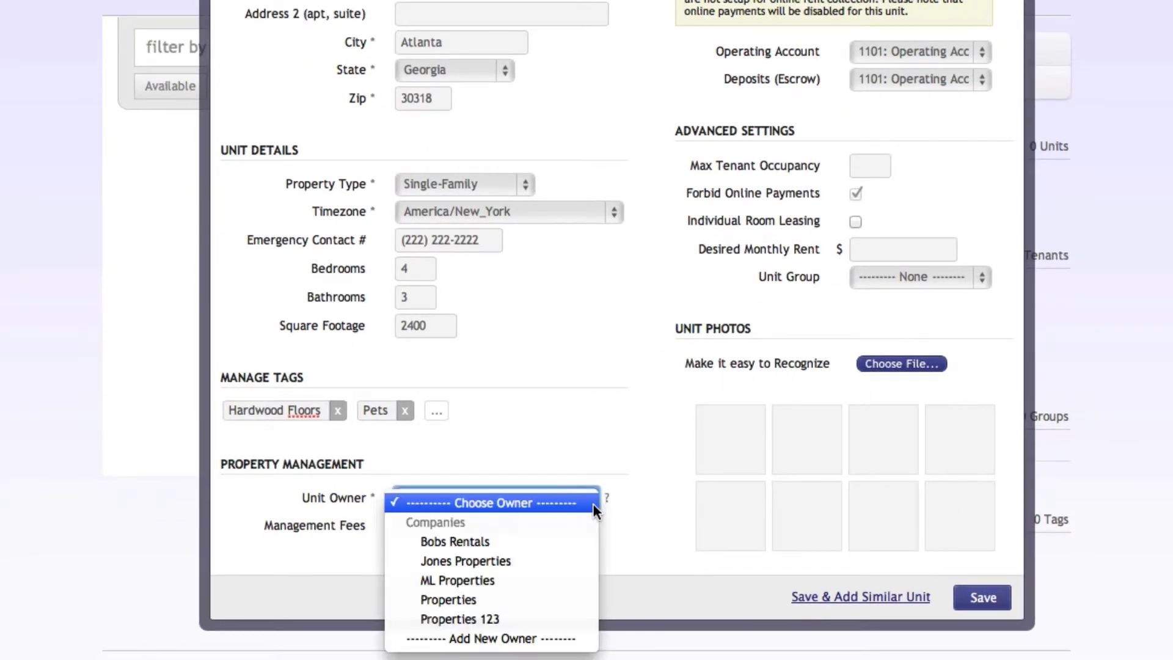
click(532, 640)
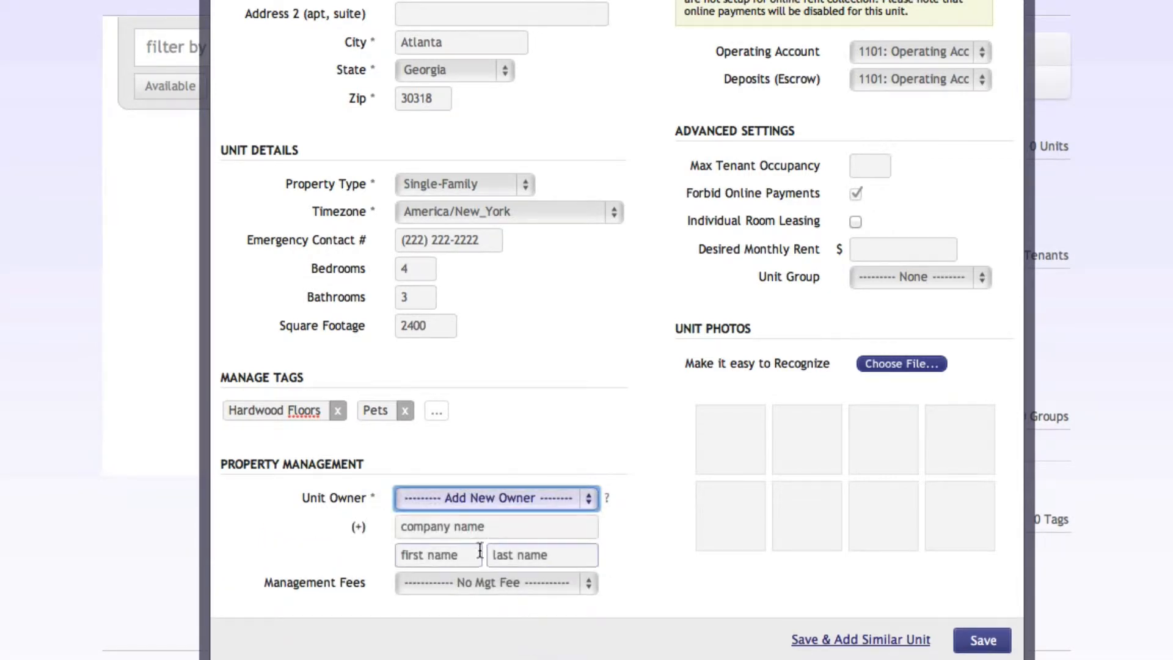
click(446, 527)
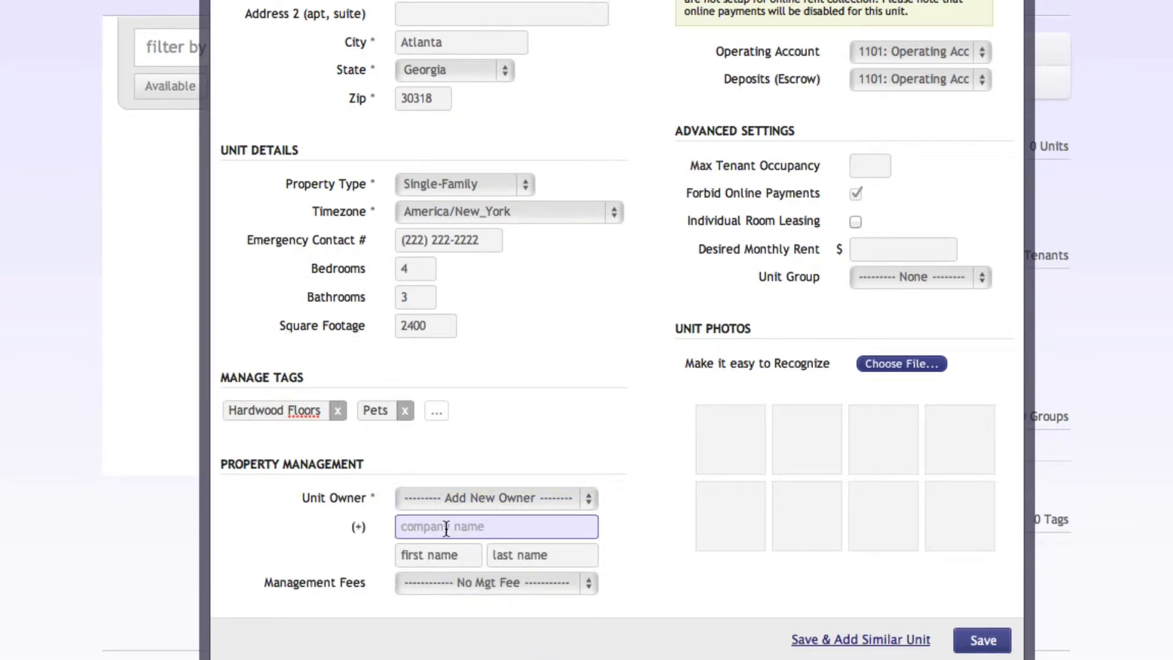
text(Prop)
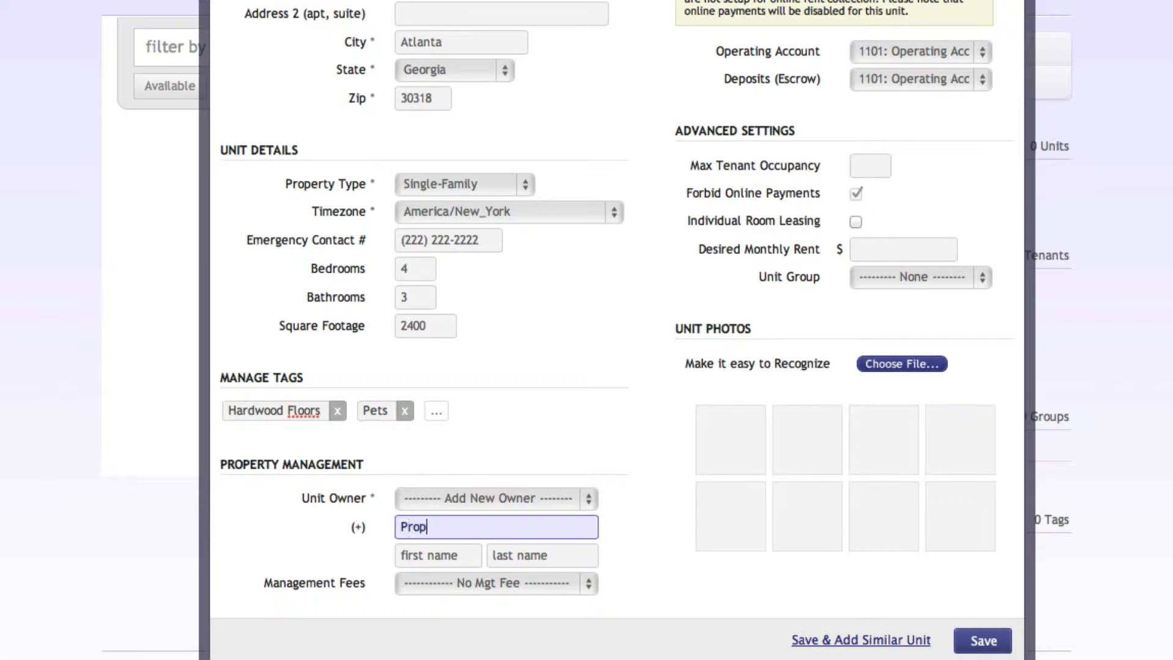
text(erties 123)
click(408, 557)
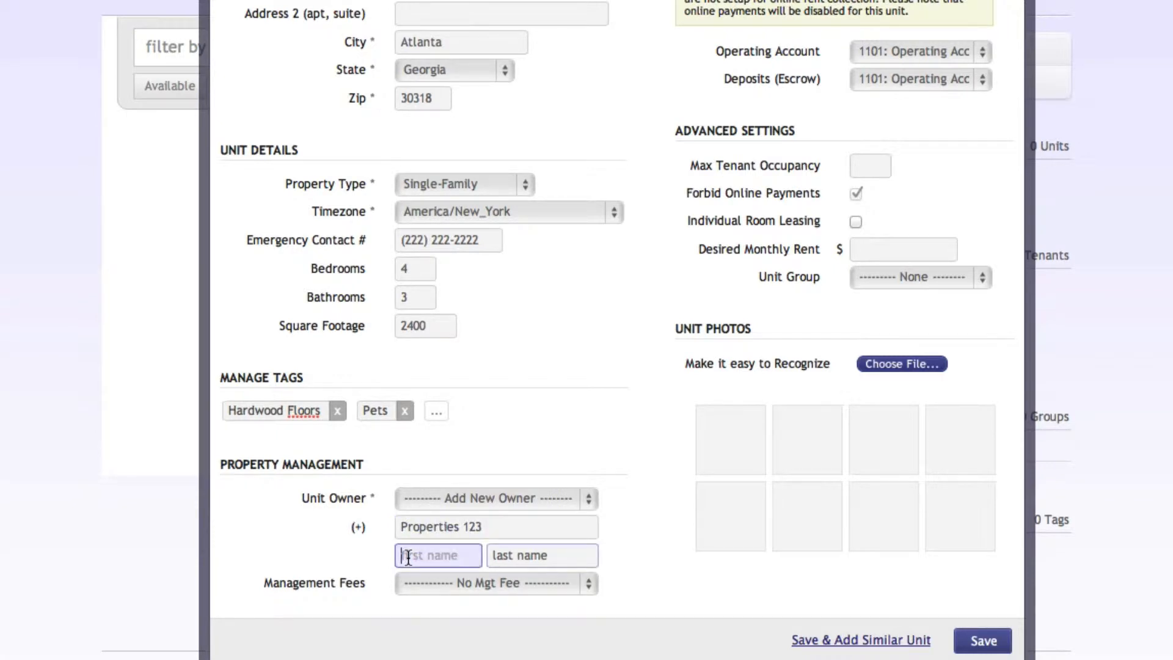
text(Jim)
key(Tab)
text(Dee)
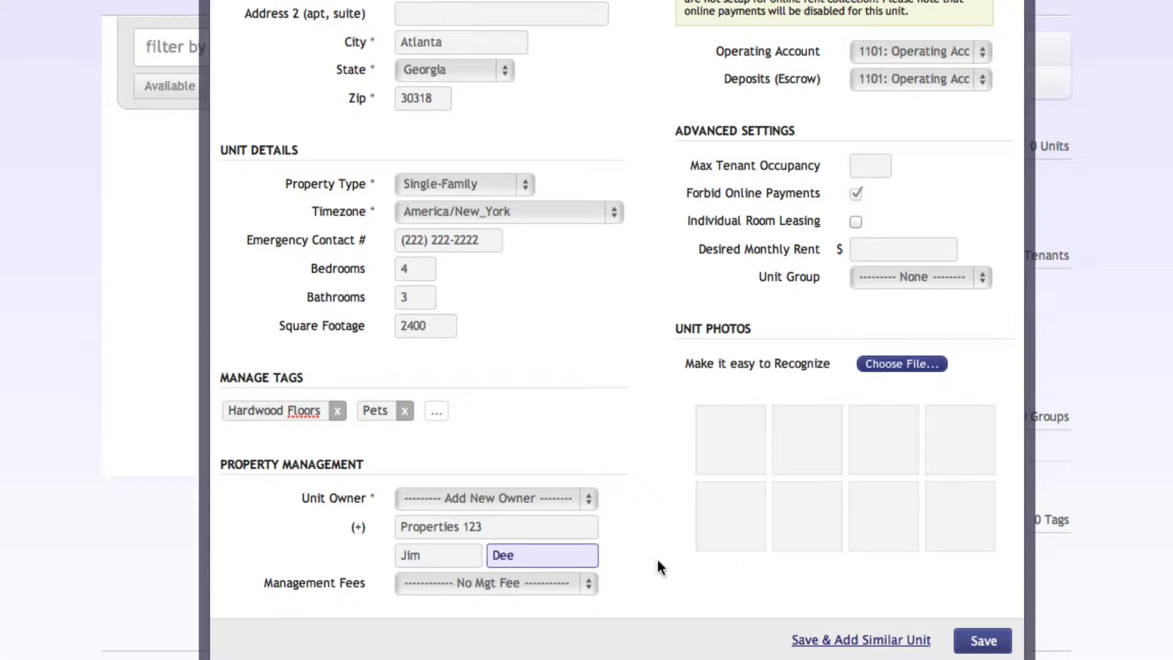
click(660, 567)
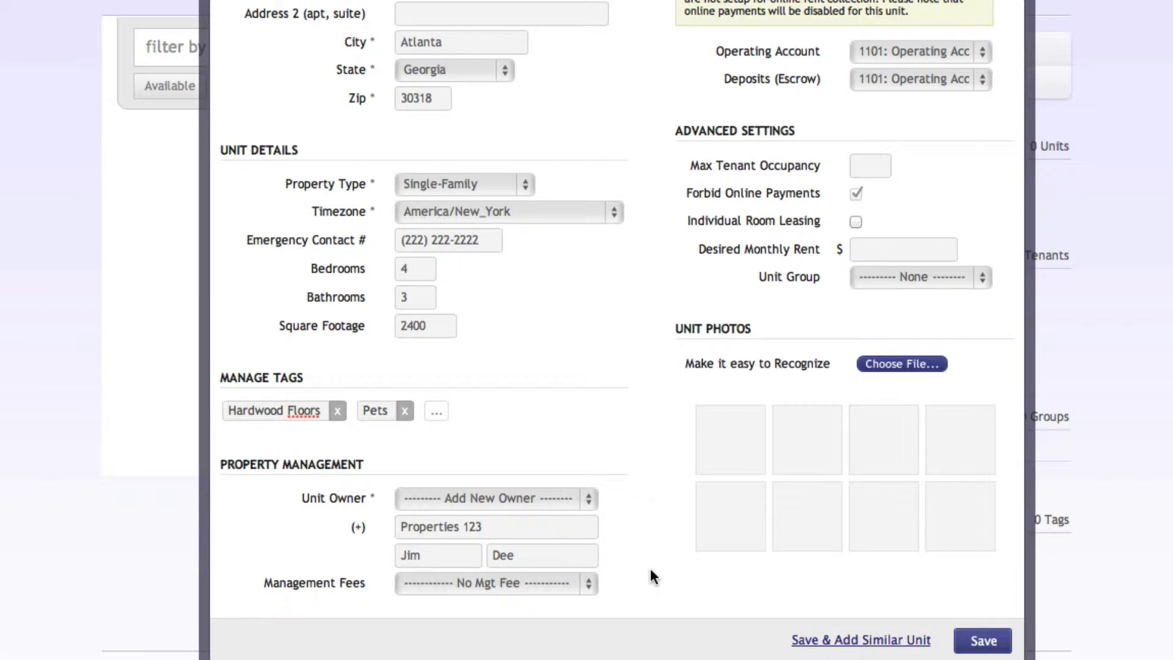
click(588, 584)
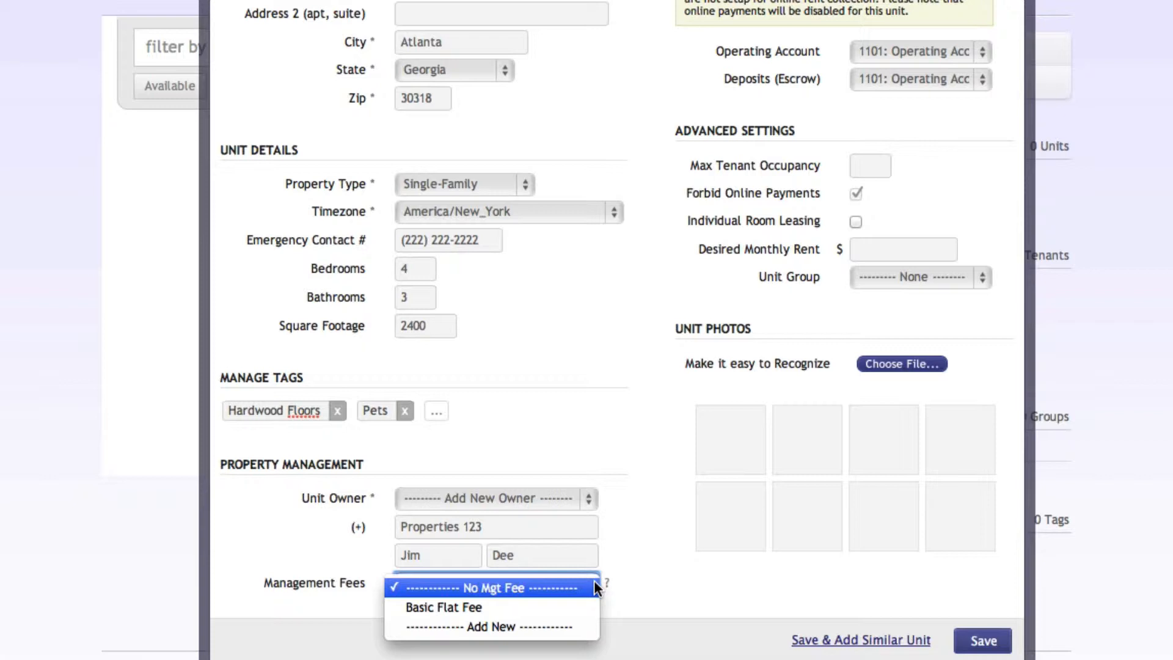
click(577, 608)
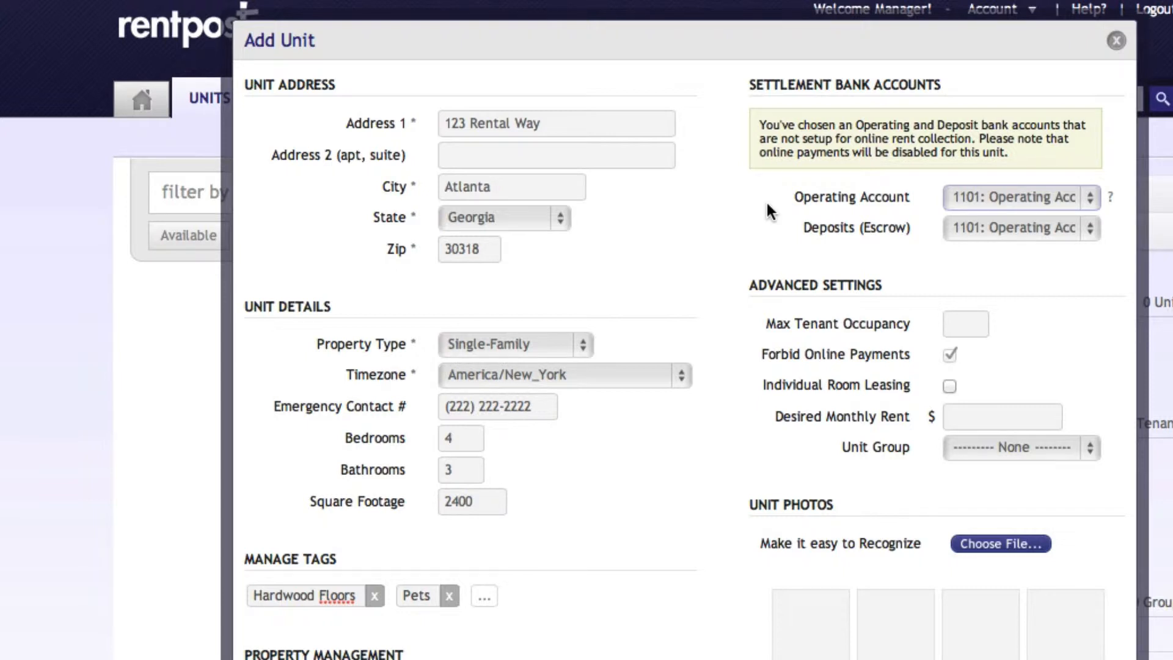
Switch Individual Room Leasing on and back off, and set the desired monthly rent to $1500.
click(1068, 327)
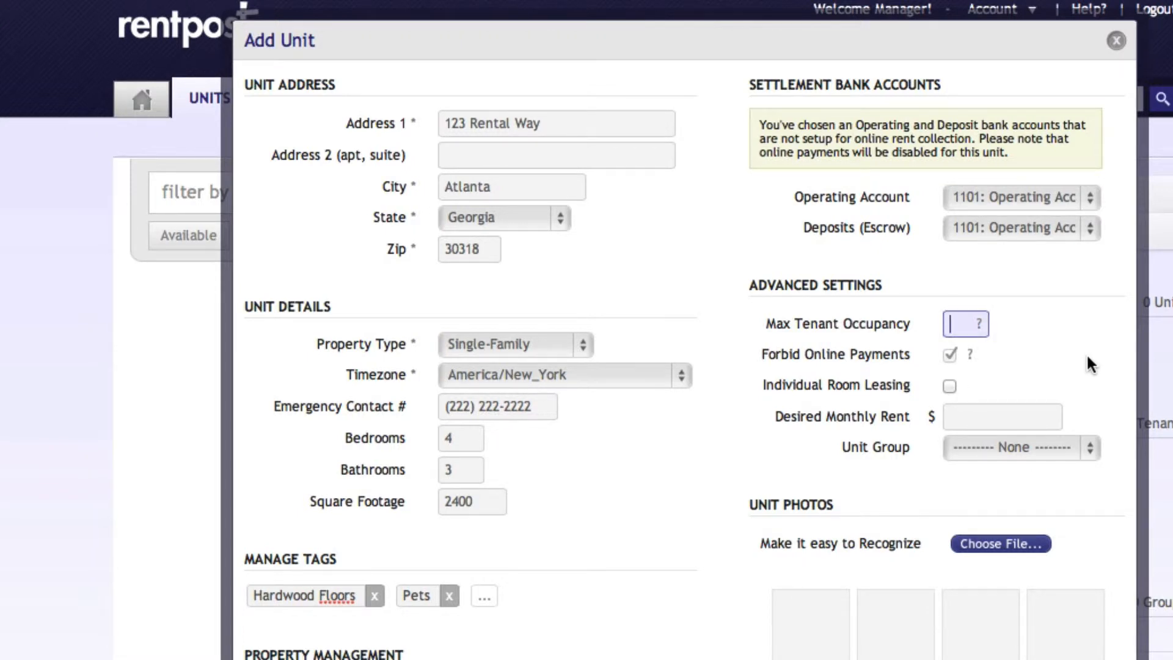
click(950, 386)
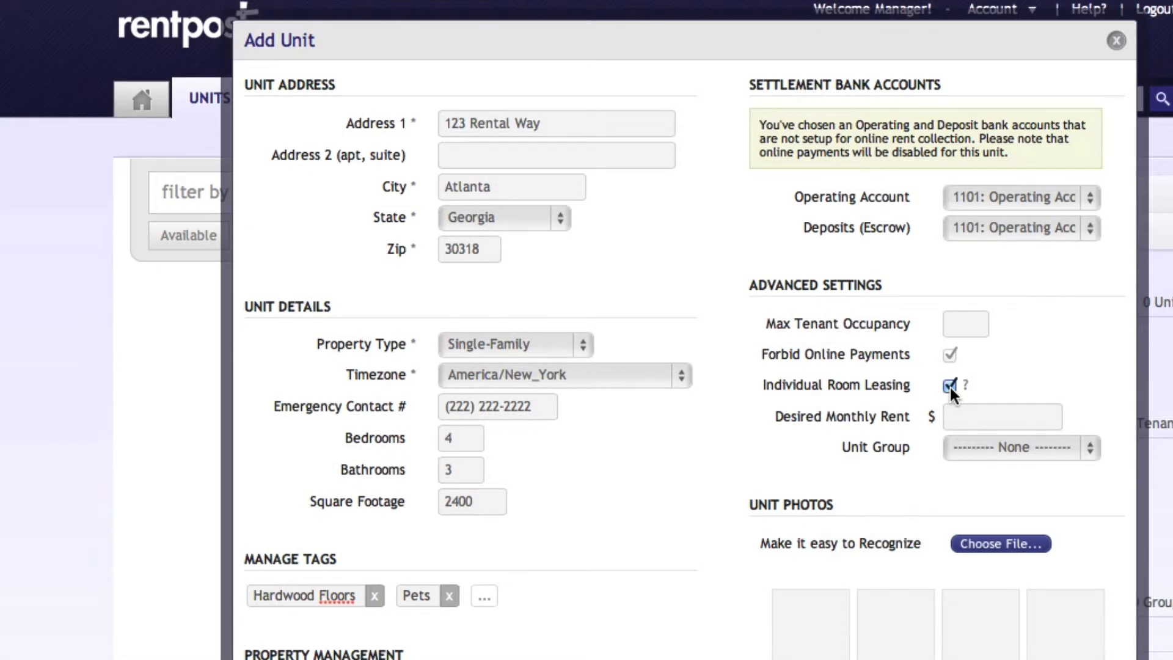
click(950, 385)
click(963, 414)
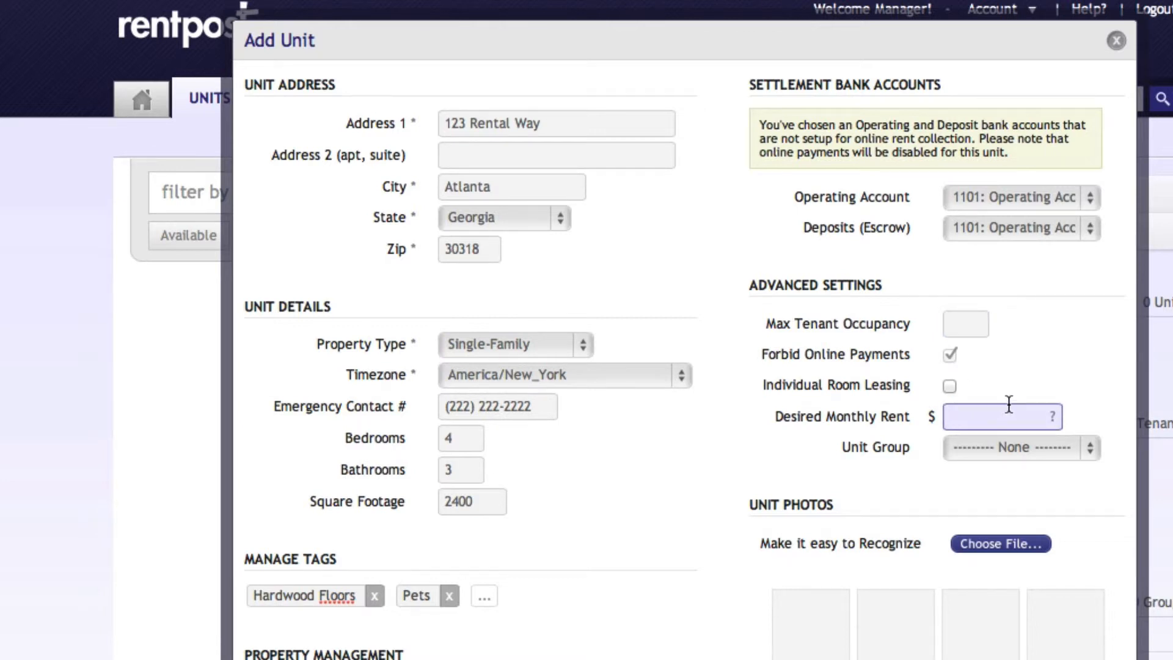
text(1500)
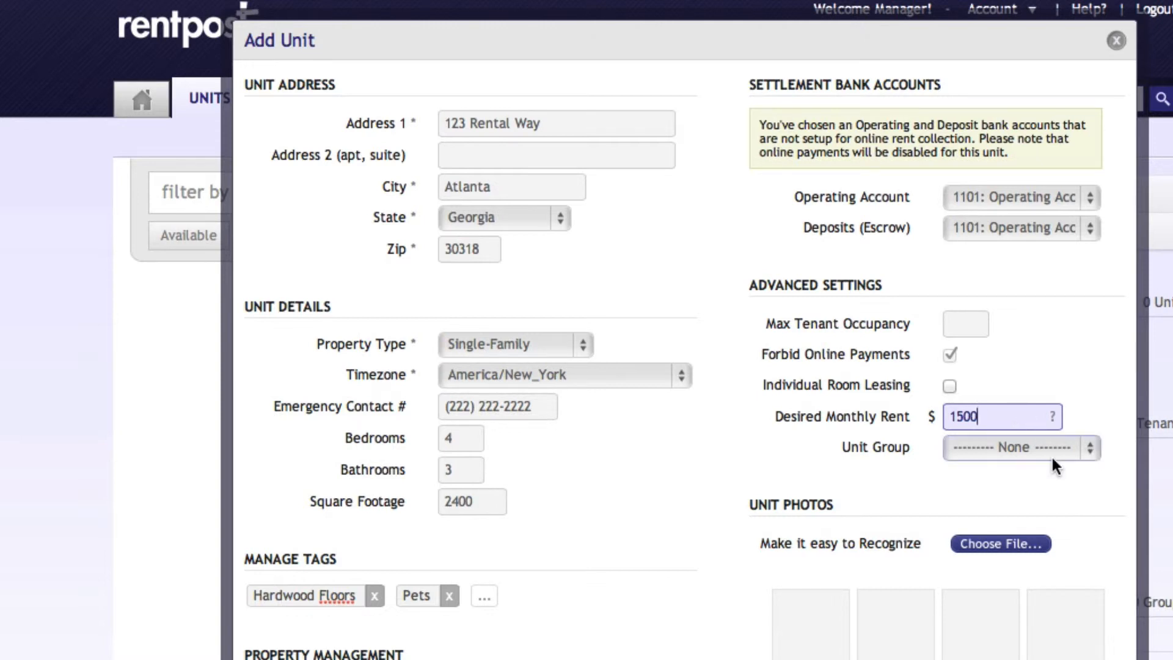
Assign the unit to a new unit group named "123 Properties".
click(1092, 446)
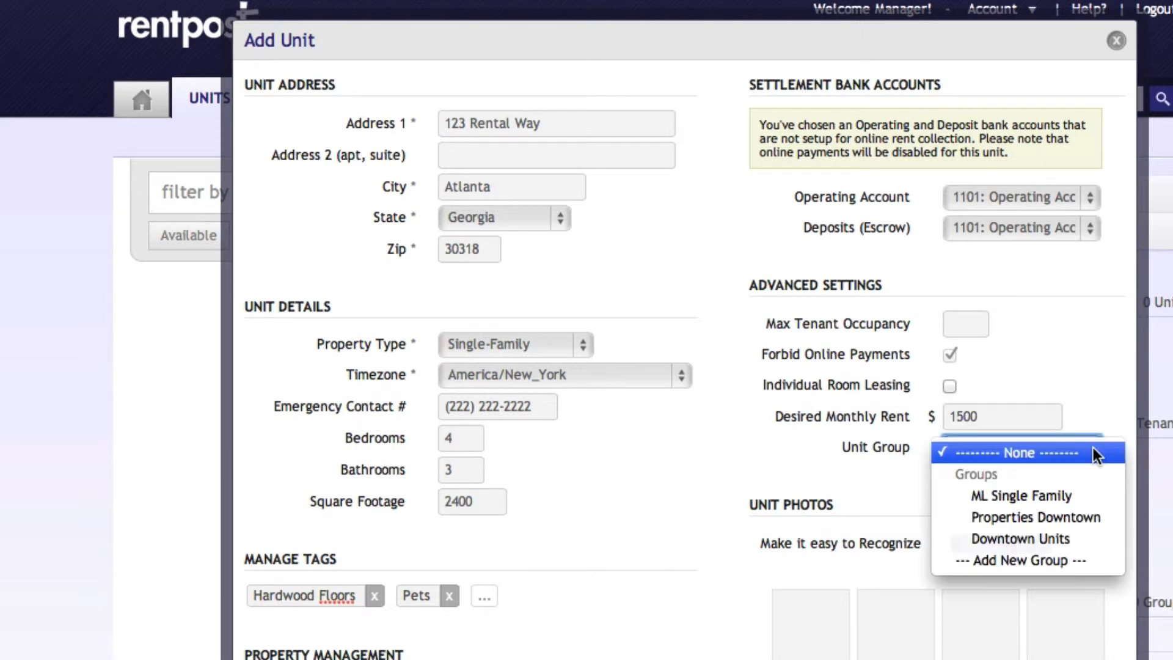
click(1068, 566)
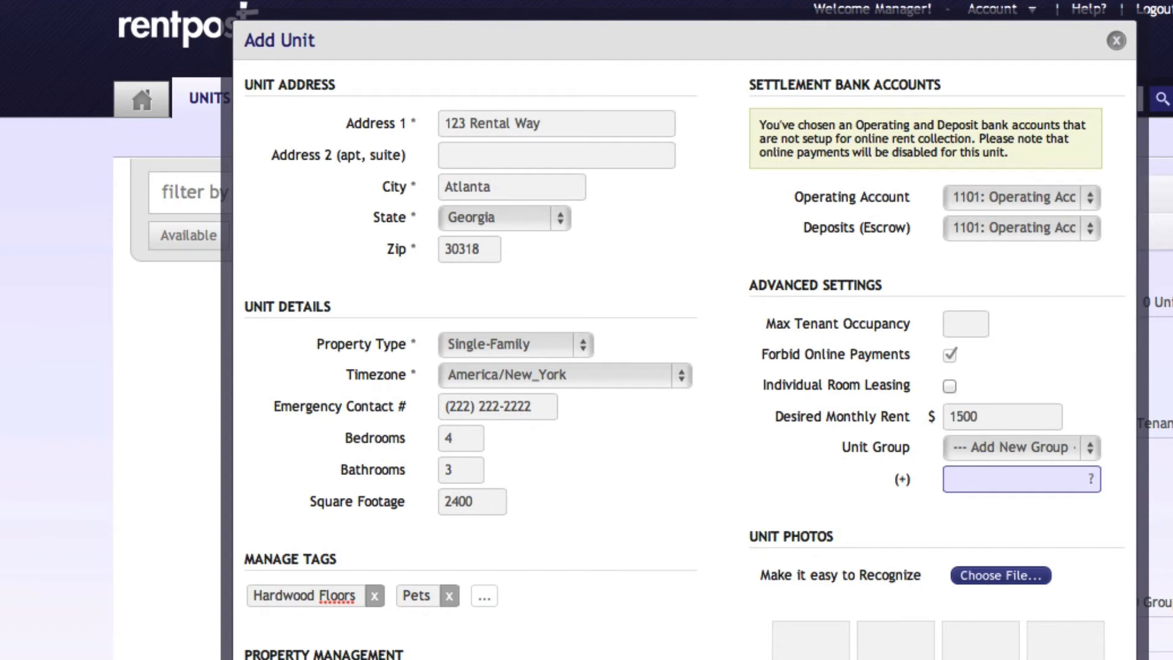
text(123 Propert)
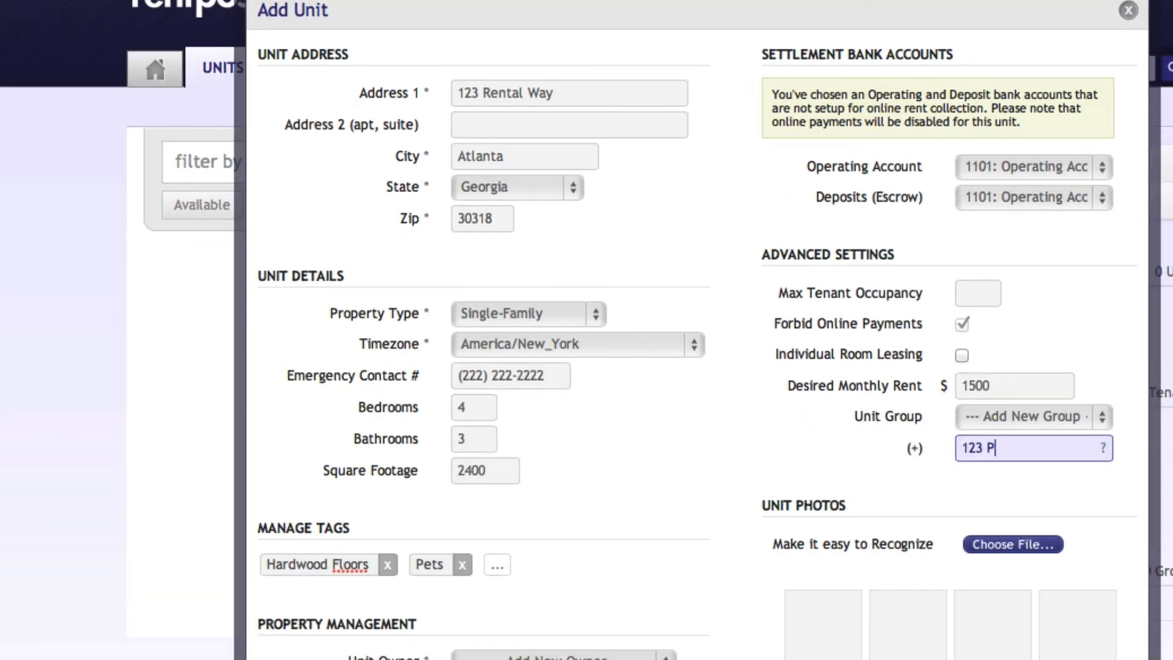
text(ies)
click(993, 487)
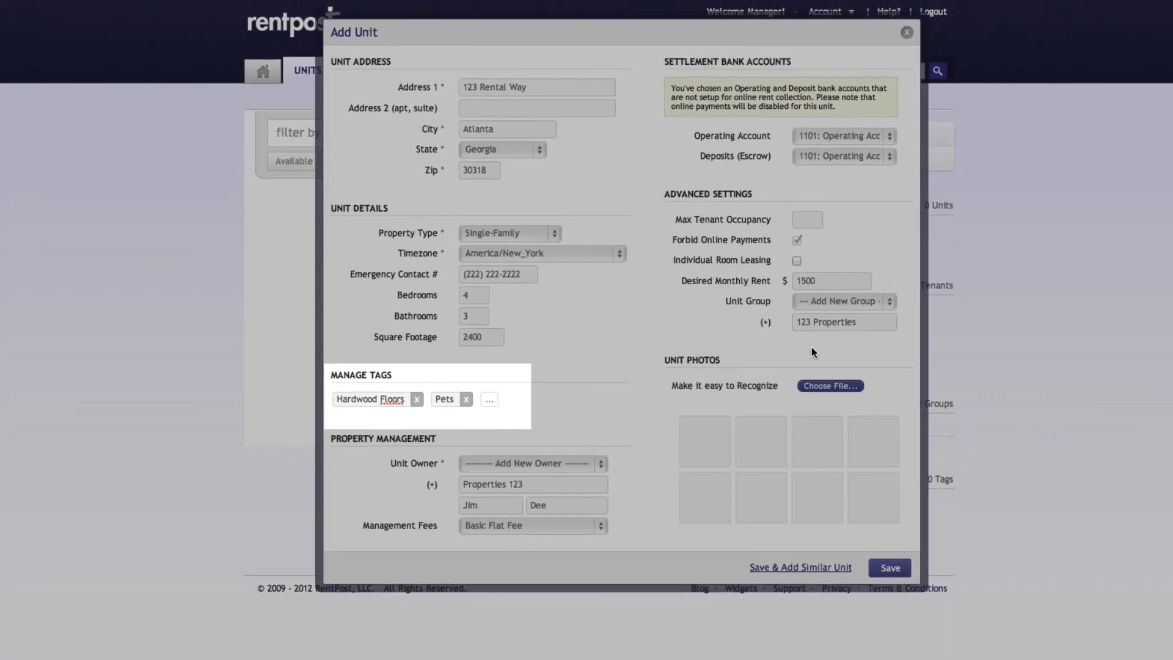
Add 01-hardwood-floors.jpg and the single-family house picture as unit photos, and save the new unit.
click(849, 387)
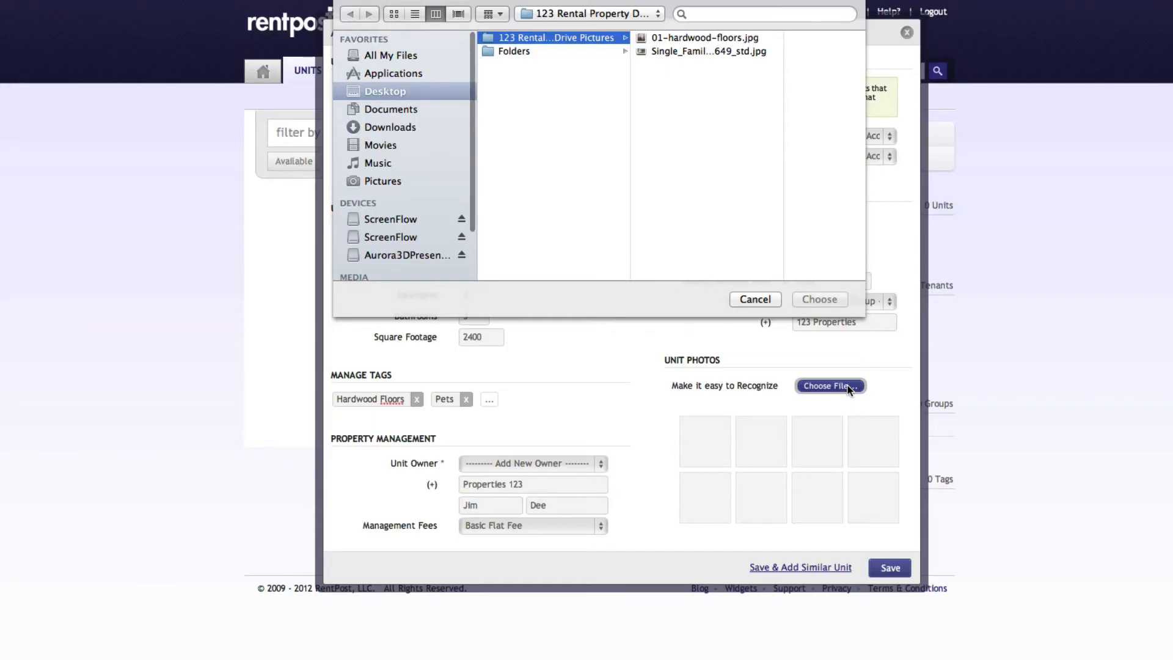
click(706, 40)
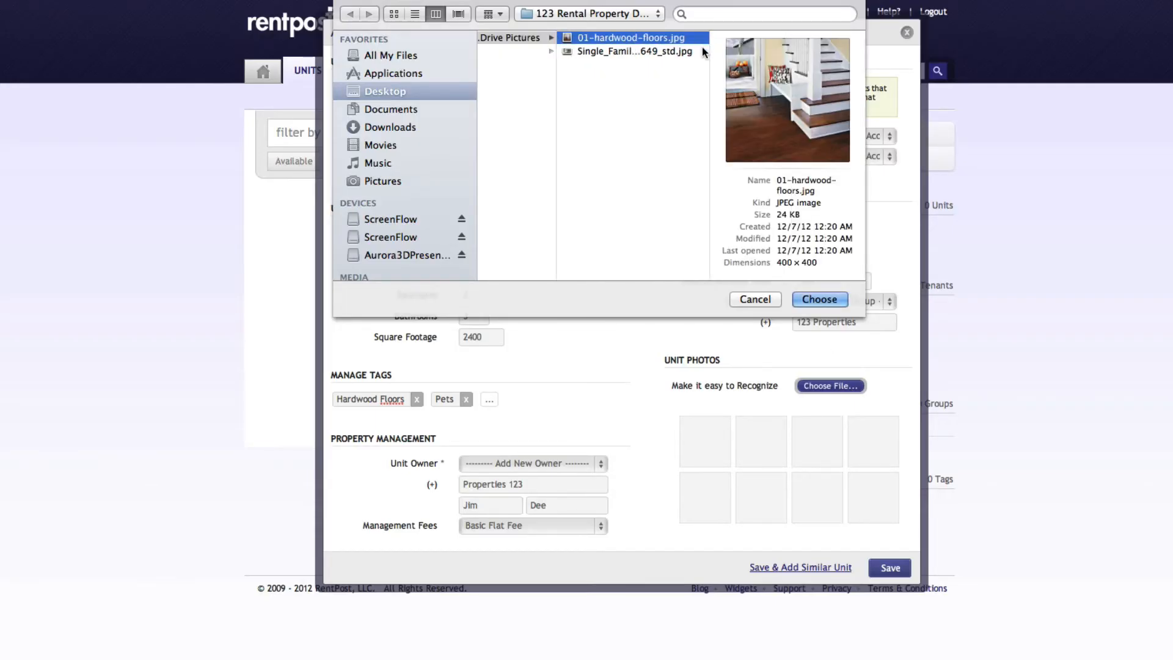
shift+click(673, 51)
click(818, 299)
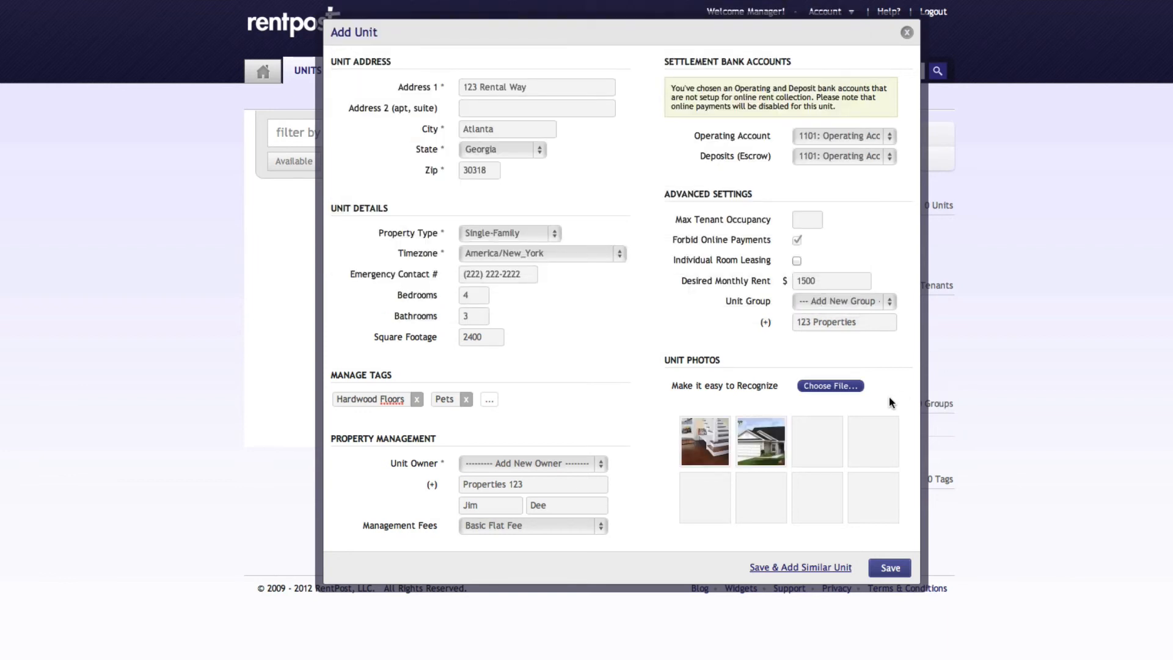
click(886, 566)
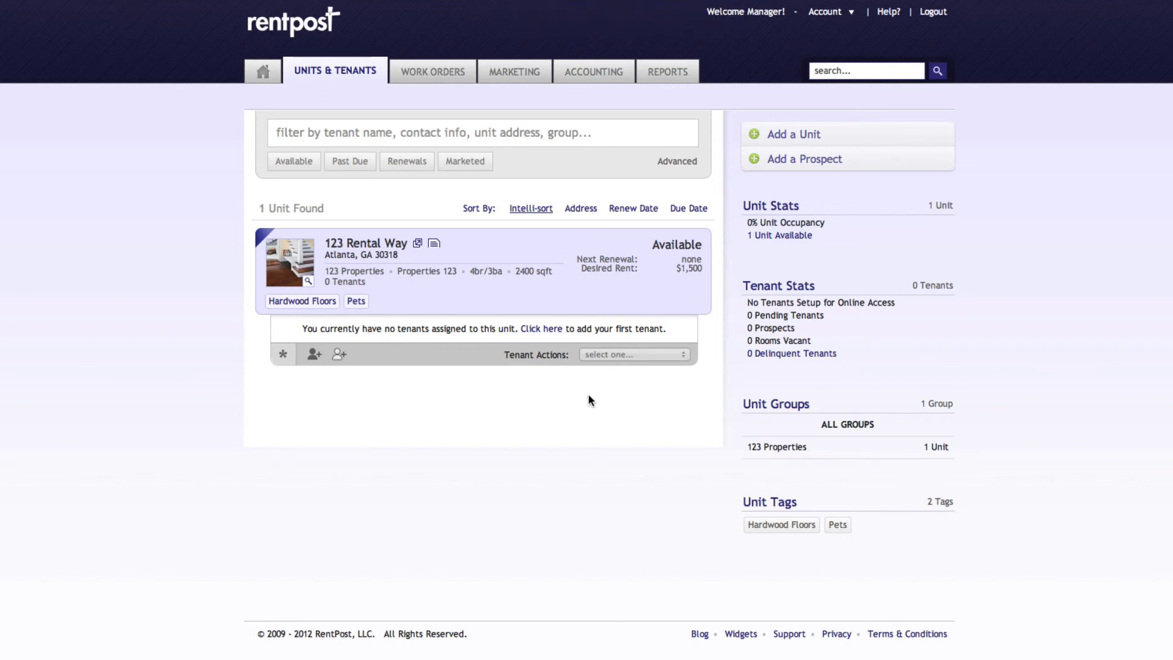
View the form for adding the first tenant to 123 Rental Way and close it without entering anything.
click(540, 330)
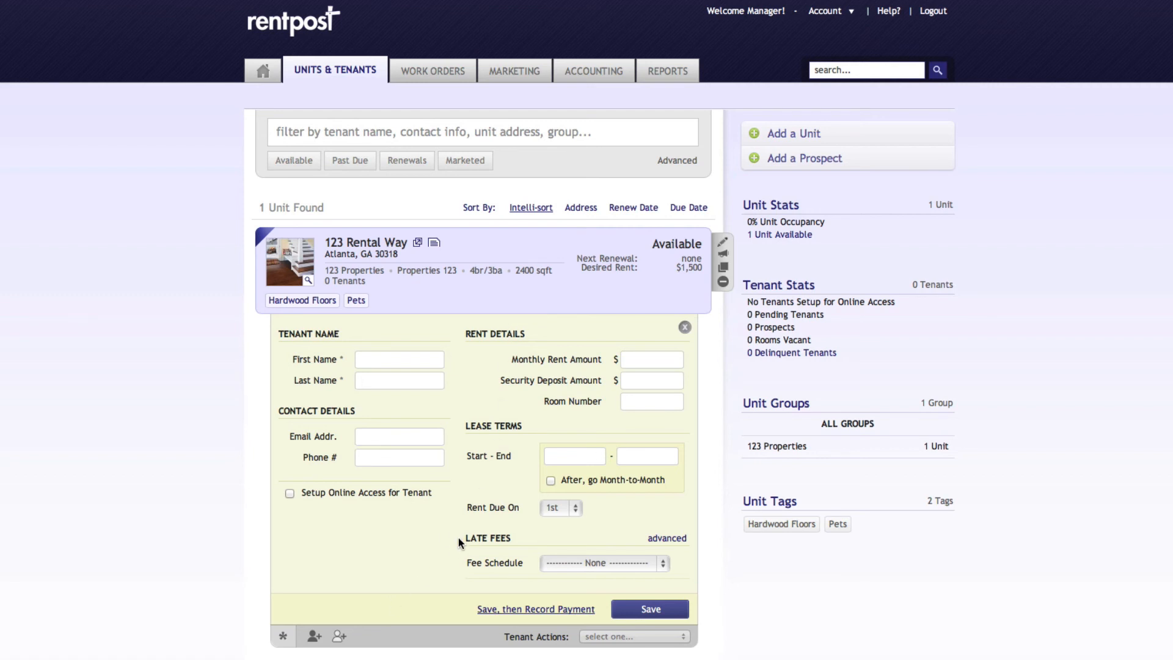
click(685, 328)
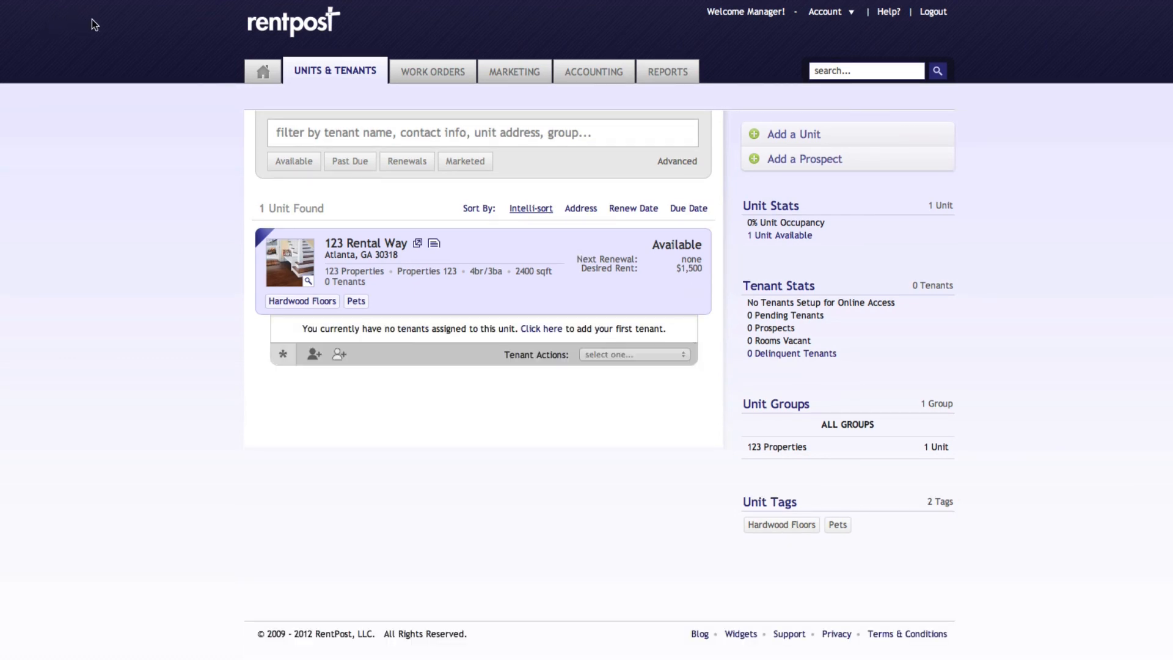